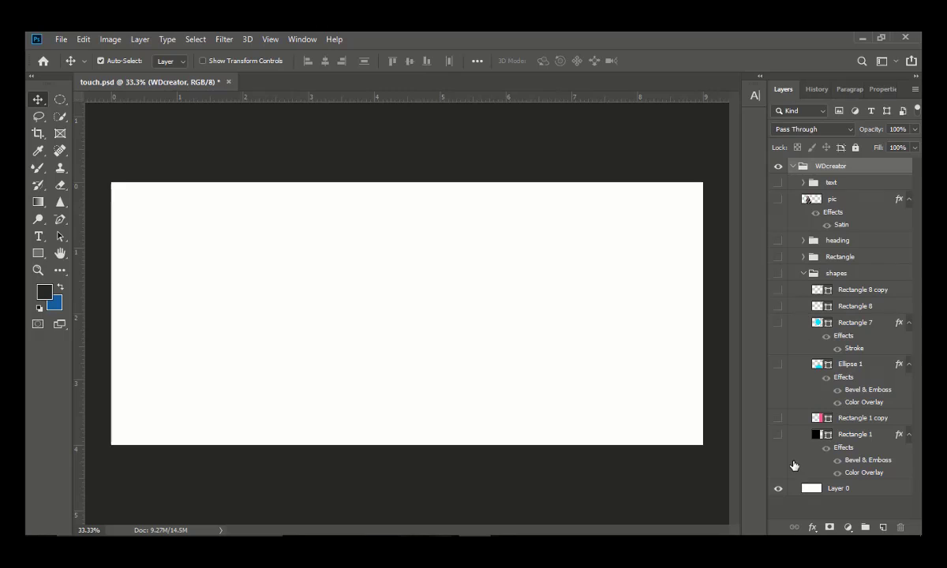
Make the Rectangle 1 layer visible and preview its Bevel & Emboss effect off and on, keeping it enabled.
{"action": "left_click", "coordinate": [778, 435]}
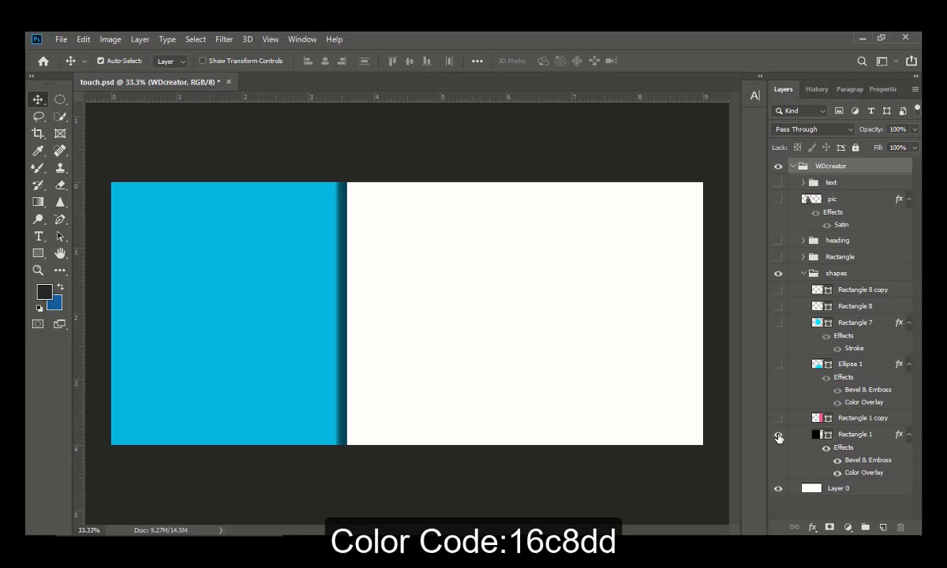
{"action": "left_click", "coordinate": [479, 400]}
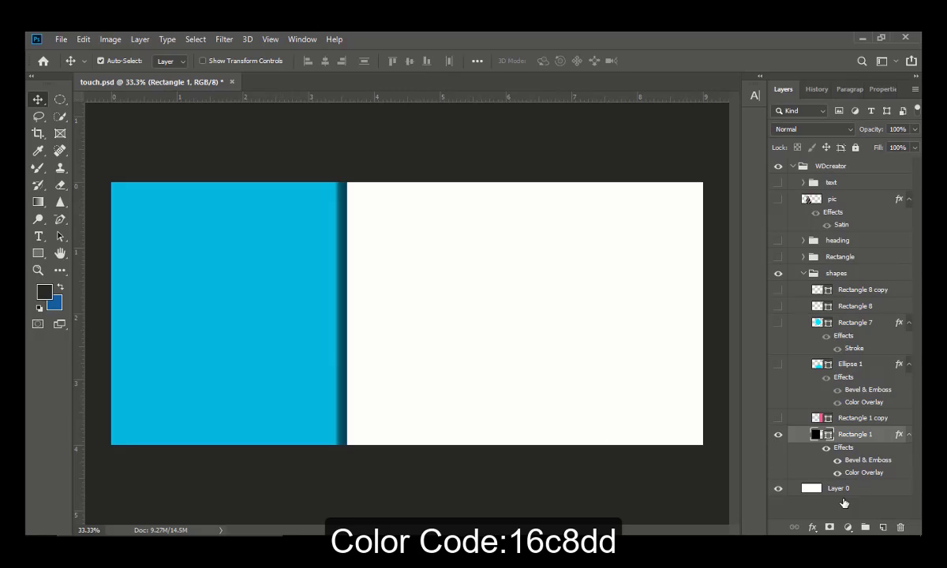
{"action": "left_click", "coordinate": [812, 527]}
{"action": "left_click", "coordinate": [849, 417]}
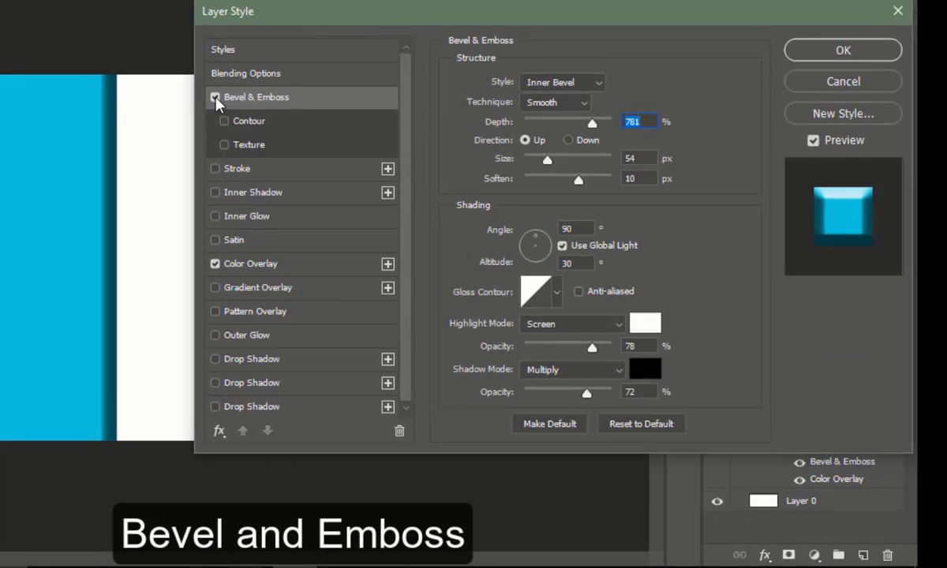
{"action": "left_click", "coordinate": [215, 97]}
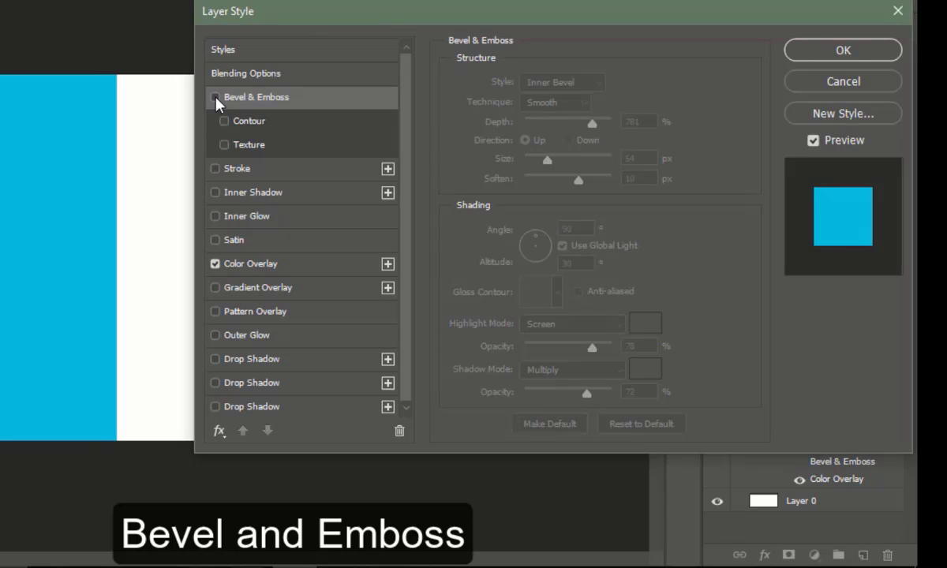
{"action": "left_click", "coordinate": [215, 97]}
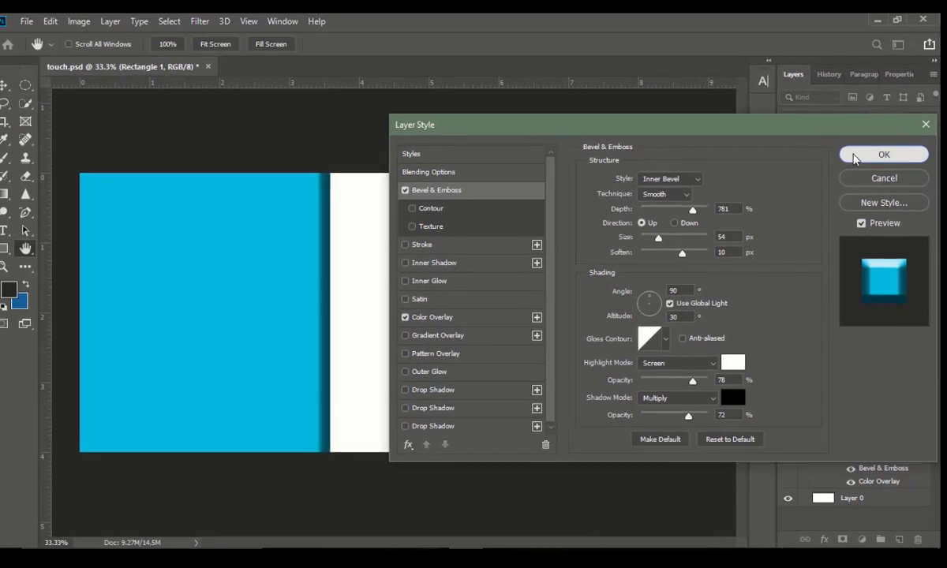
{"action": "left_click", "coordinate": [805, 50]}
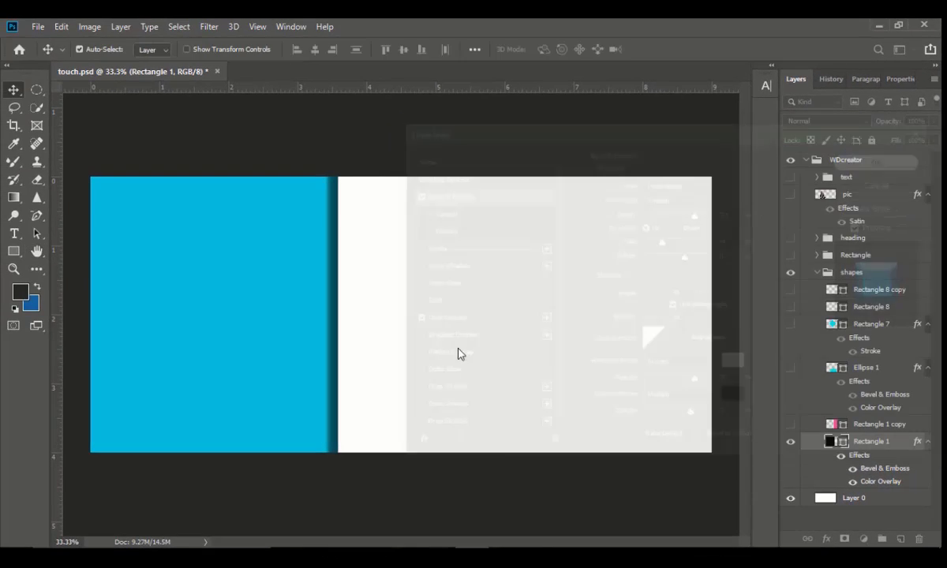
Make the Rectangle 1 copy layer visible and select its pink rectangle on the canvas.
{"action": "left_click", "coordinate": [790, 425]}
{"action": "left_click", "coordinate": [492, 372]}
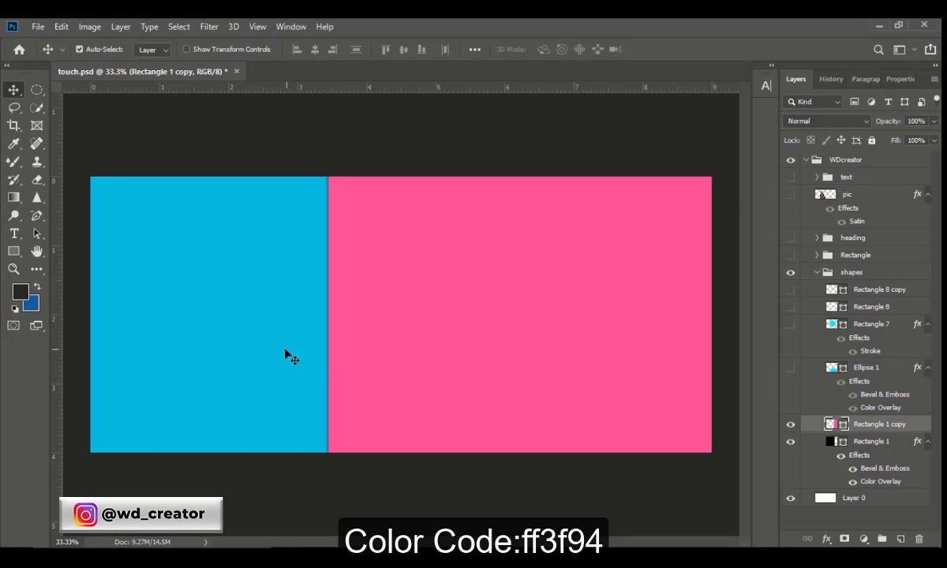
{"action": "left_click", "coordinate": [286, 352]}
{"action": "left_click", "coordinate": [474, 357]}
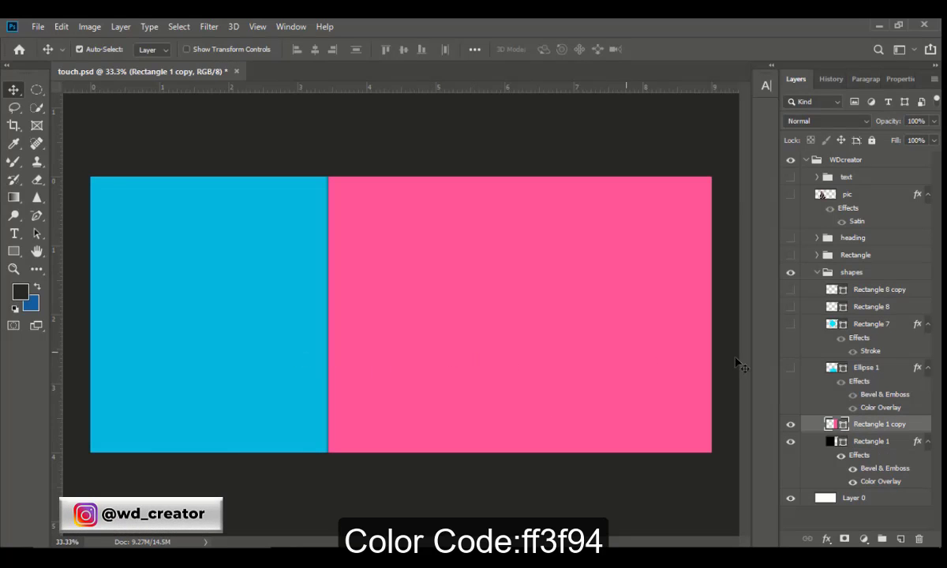
Show the Ellipse 1 layer and set its Bevel & Emboss depth to 625% and size to 35 px, with direction Down.
{"action": "left_click", "coordinate": [789, 367]}
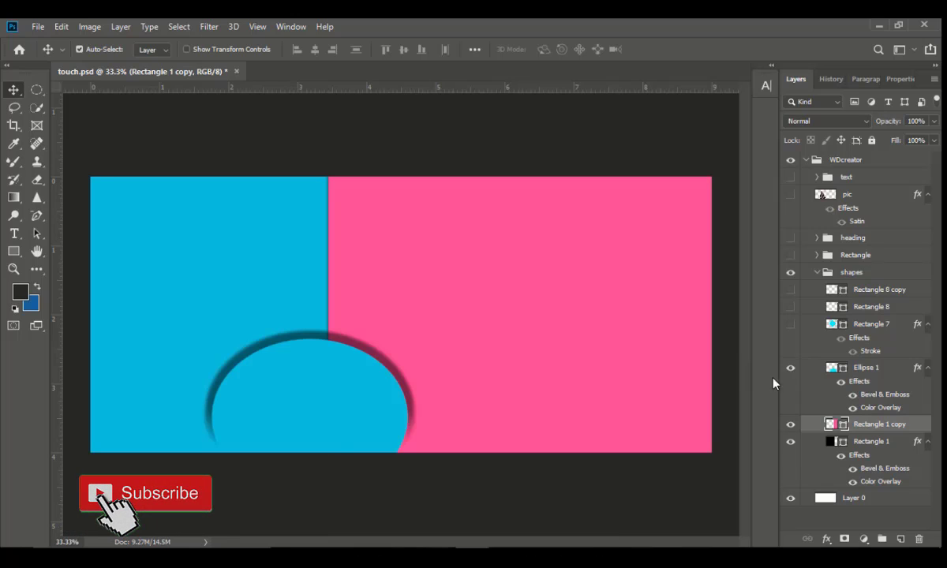
{"action": "left_click", "coordinate": [335, 412]}
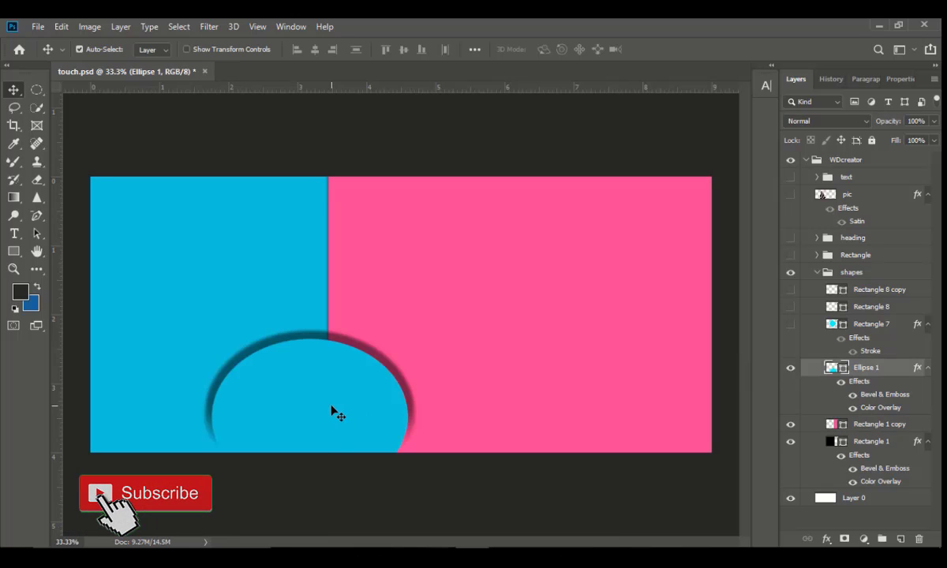
{"action": "left_click", "coordinate": [825, 539]}
{"action": "left_click", "coordinate": [841, 423]}
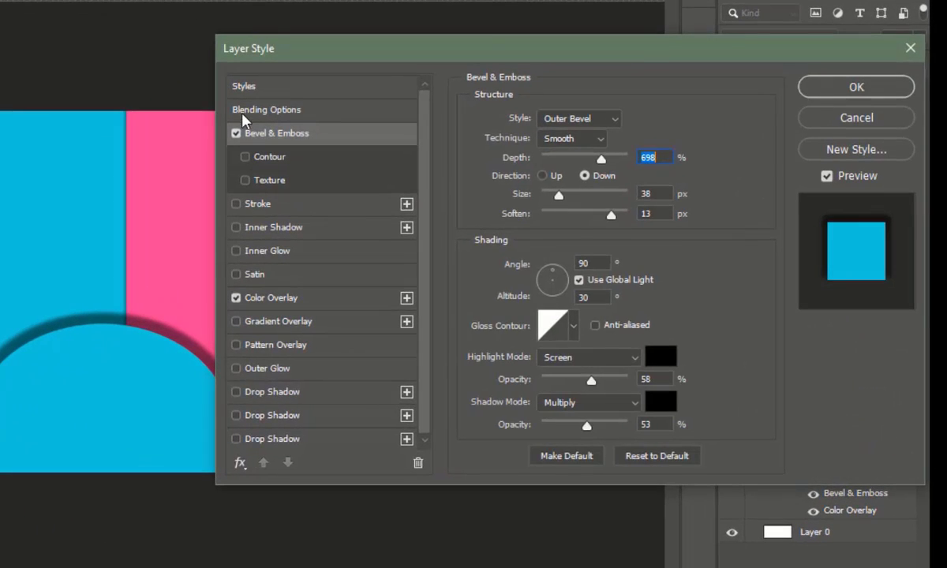
{"action": "left_click", "coordinate": [235, 133]}
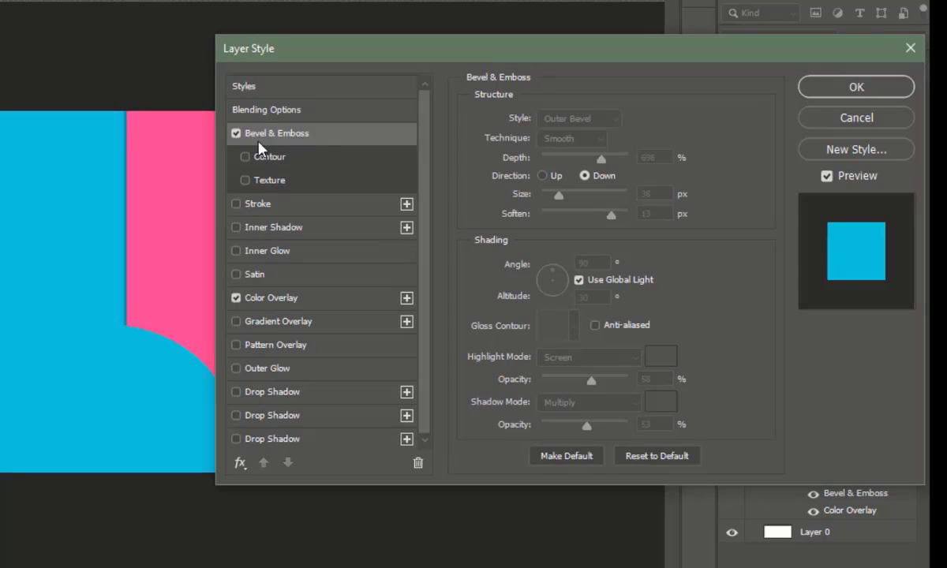
{"action": "mouse_move", "coordinate": [602, 161]}
{"action": "left_mouse_down"}
{"action": "mouse_move", "coordinate": [614, 159]}
{"action": "mouse_move", "coordinate": [597, 164]}
{"action": "left_mouse_up"}
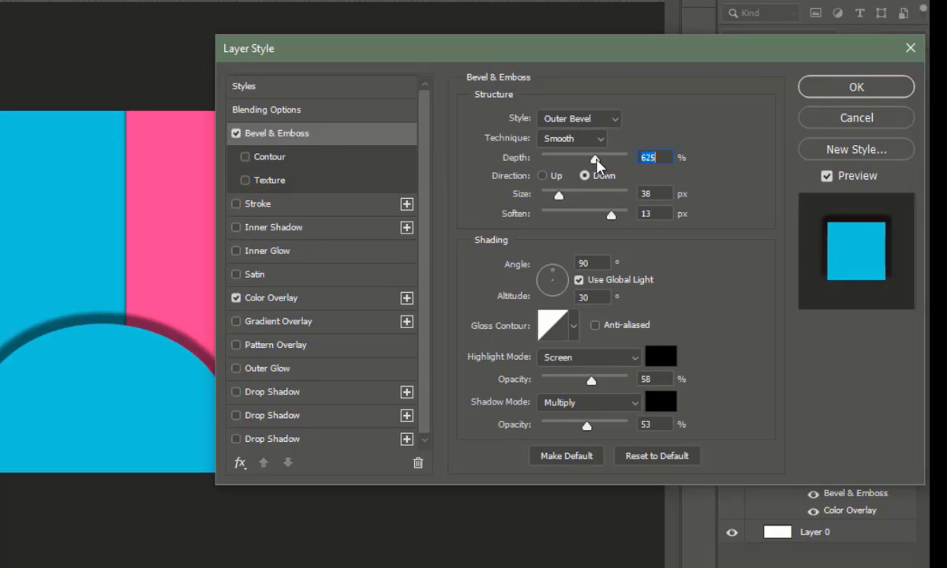
{"action": "mouse_move", "coordinate": [558, 194]}
{"action": "left_mouse_down"}
{"action": "mouse_move", "coordinate": [596, 203]}
{"action": "mouse_move", "coordinate": [561, 203]}
{"action": "left_mouse_up"}
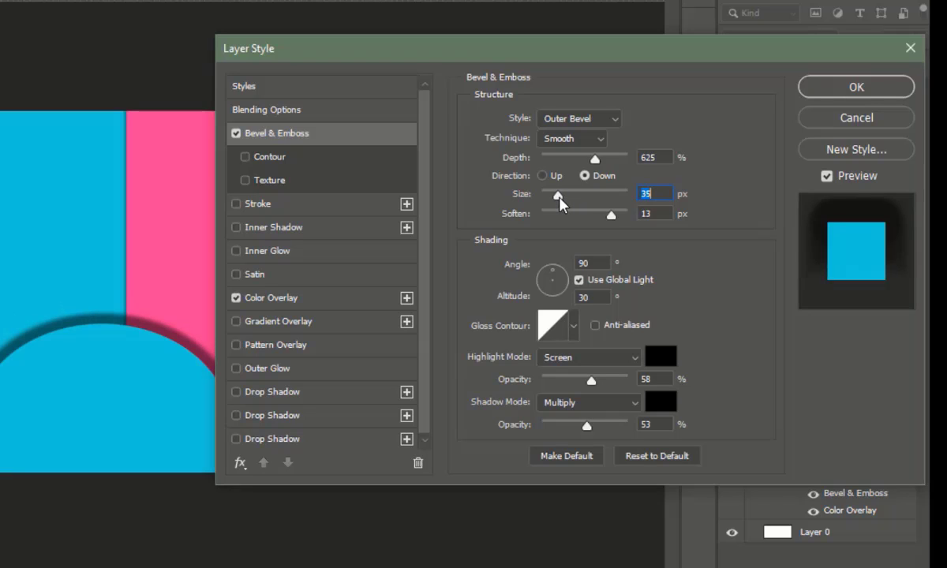
{"action": "left_click", "coordinate": [541, 176]}
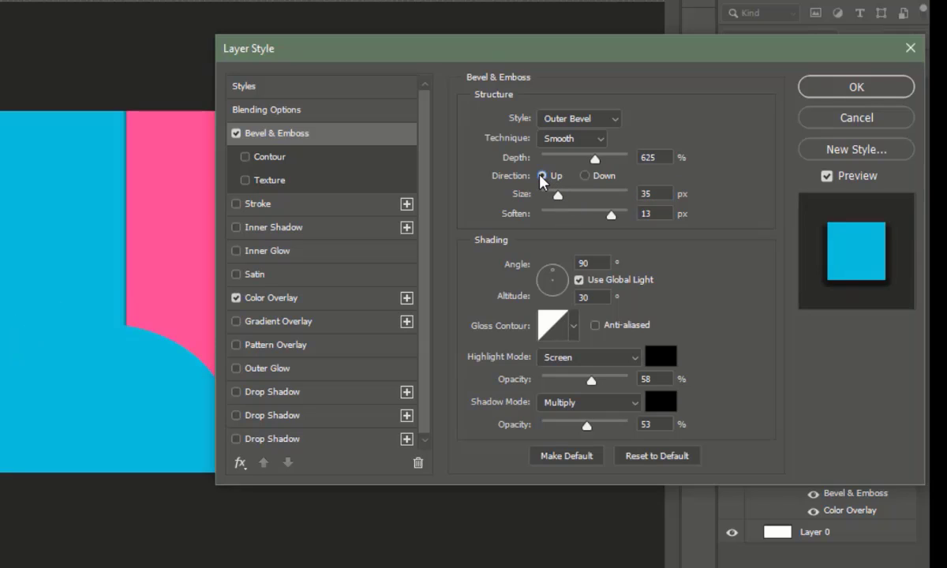
{"action": "left_click", "coordinate": [583, 176]}
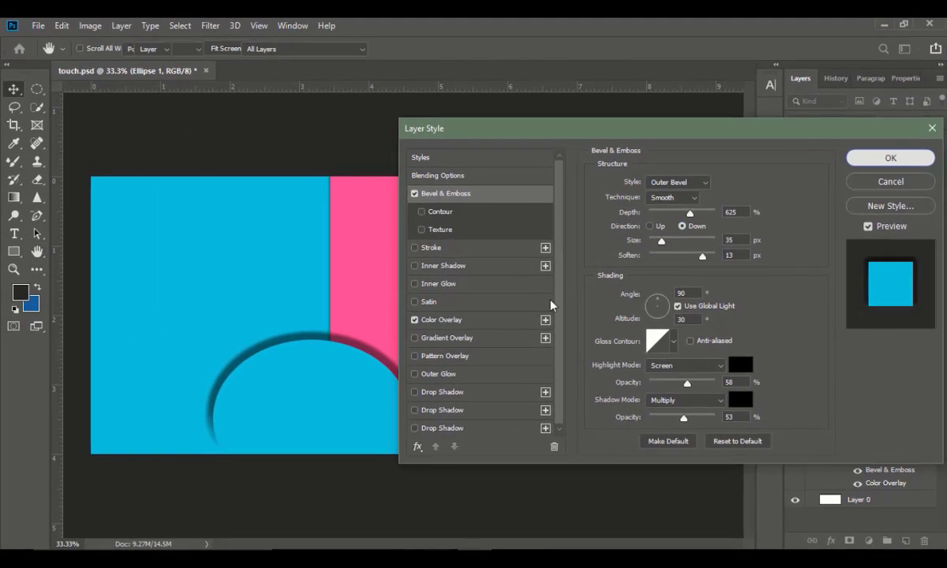
{"action": "left_click", "coordinate": [860, 96]}
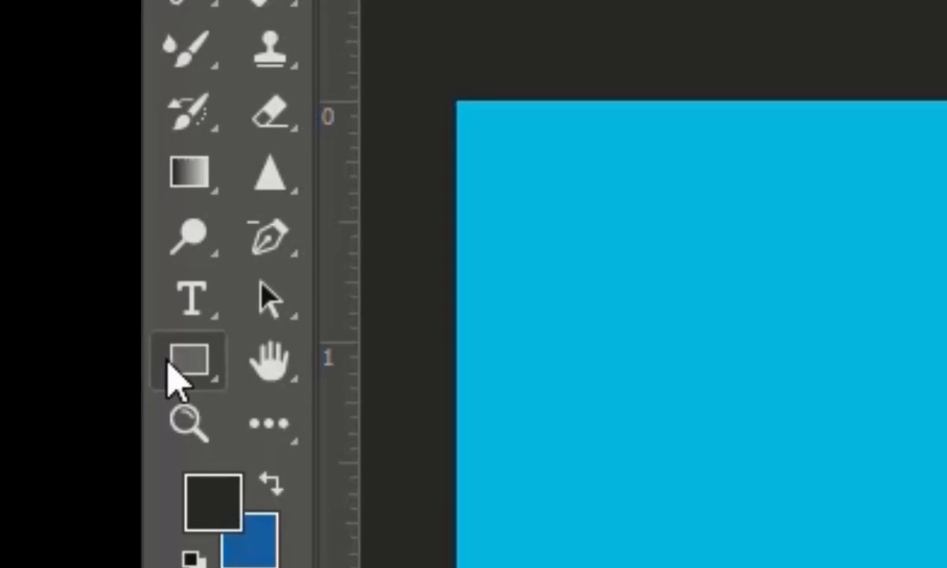
Draw an ellipse about 945 by 723 px over the lower edge of the pink area with the Ellipse tool.
{"action": "right_click", "coordinate": [173, 357]}
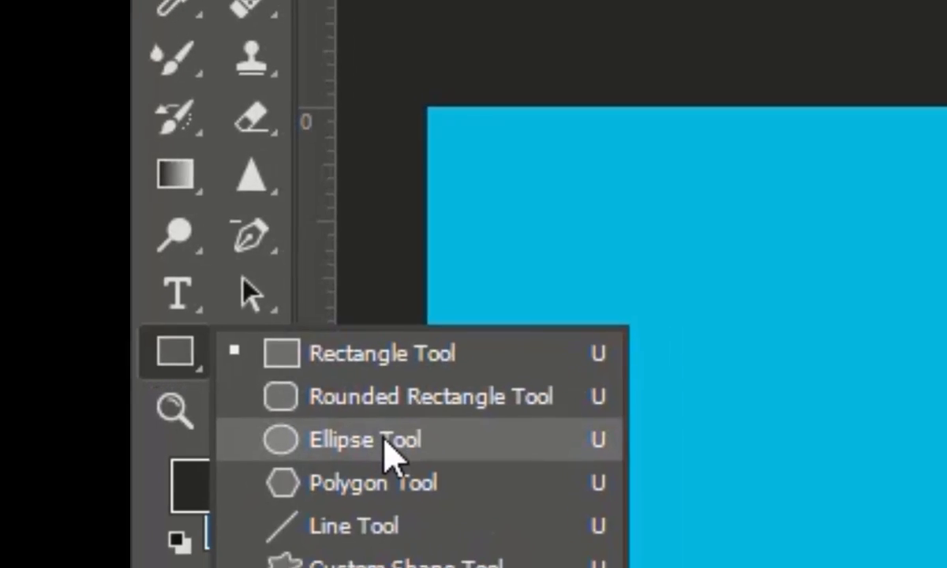
{"action": "left_click", "coordinate": [385, 442]}
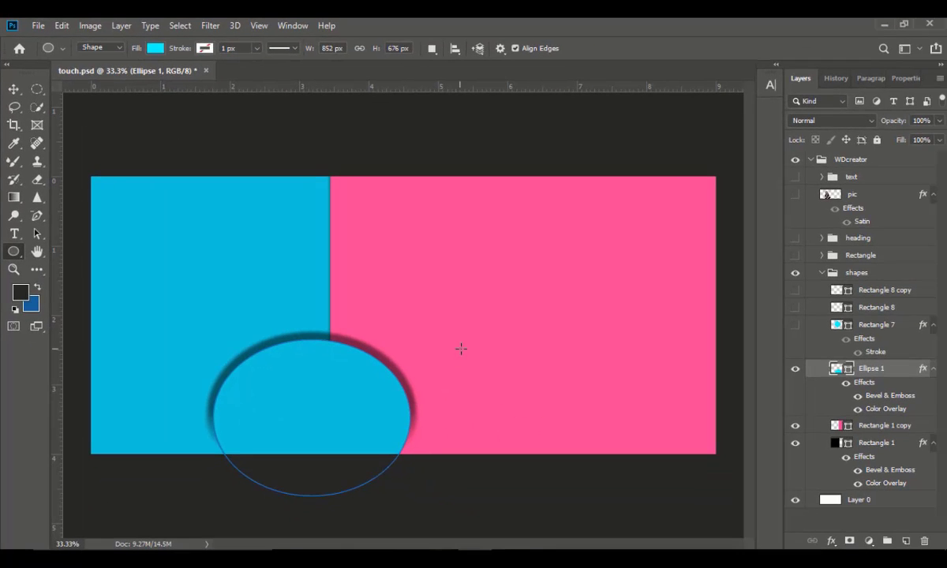
{"action": "left_click_drag", "start_coordinate": [460, 348], "coordinate": [685, 515]}
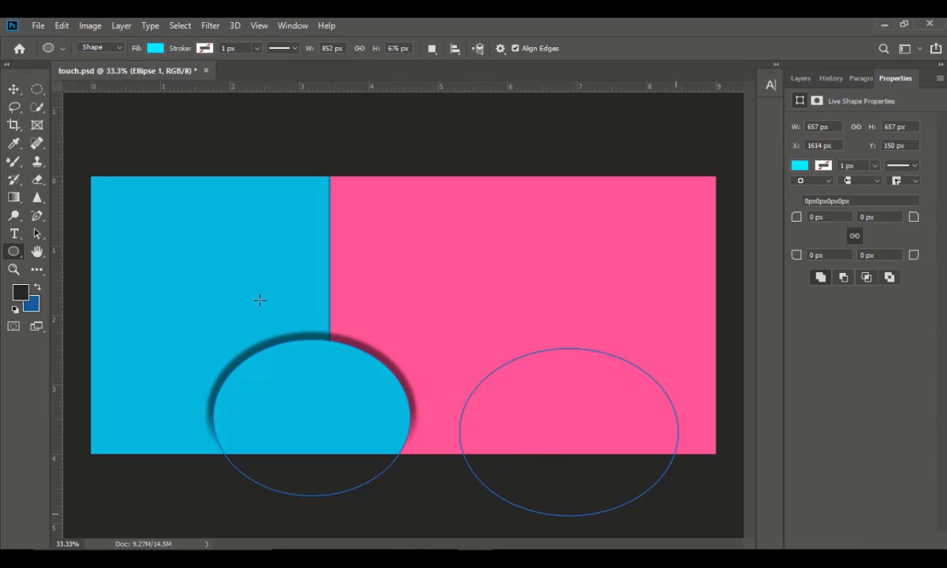
Move the newly drawn ellipse closer to the blue ellipse, and delete it.
{"action": "left_click", "coordinate": [15, 89]}
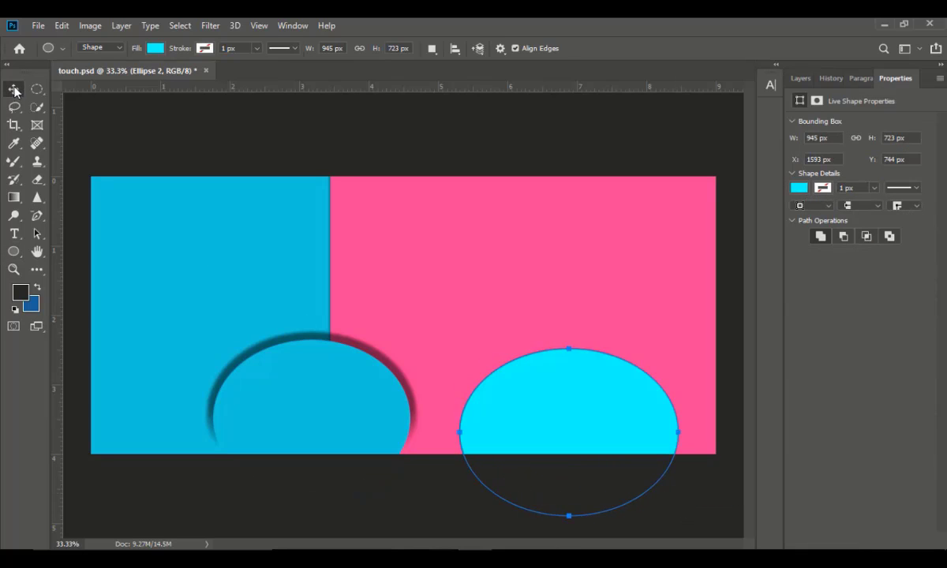
{"action": "left_click_drag", "start_coordinate": [552, 437], "coordinate": [514, 435]}
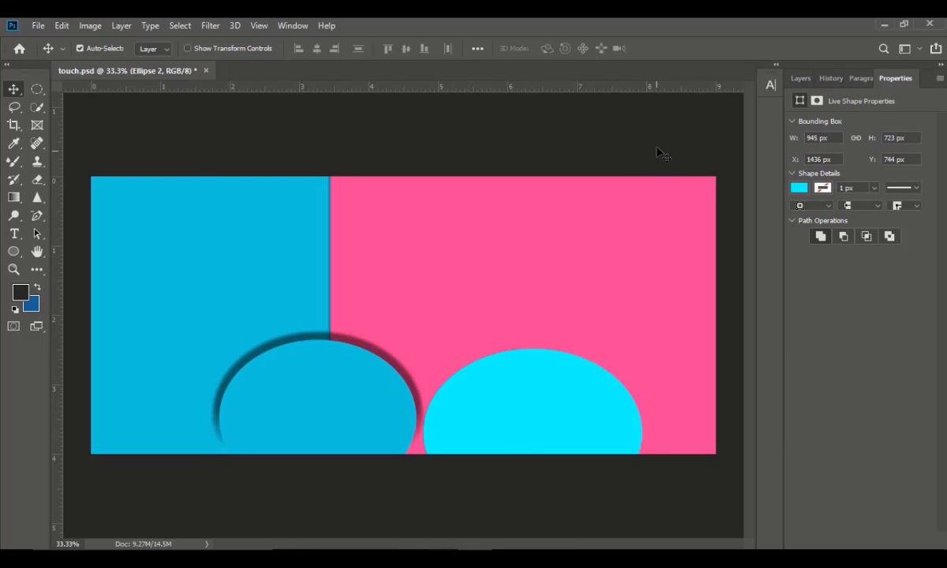
{"action": "left_click", "coordinate": [800, 79]}
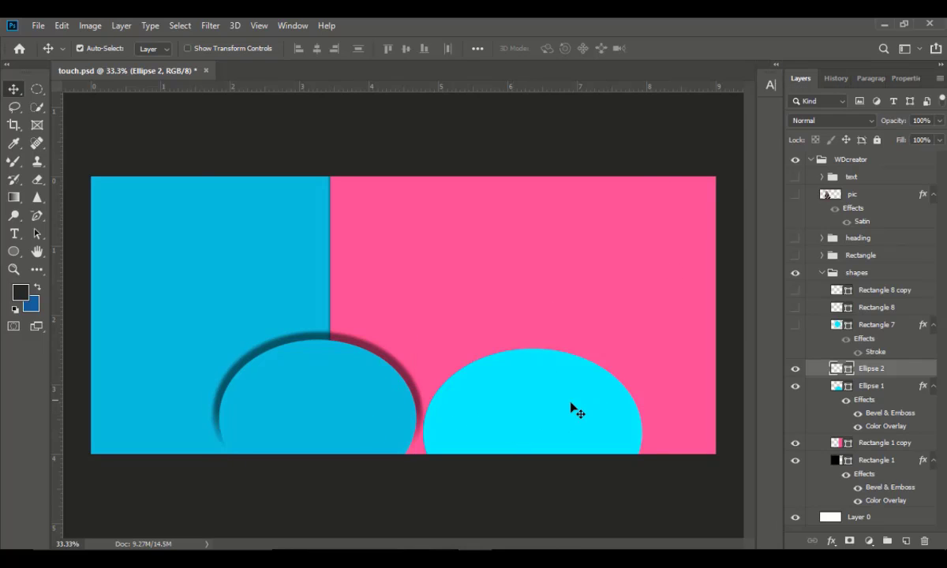
{"action": "key", "text": "Delete"}
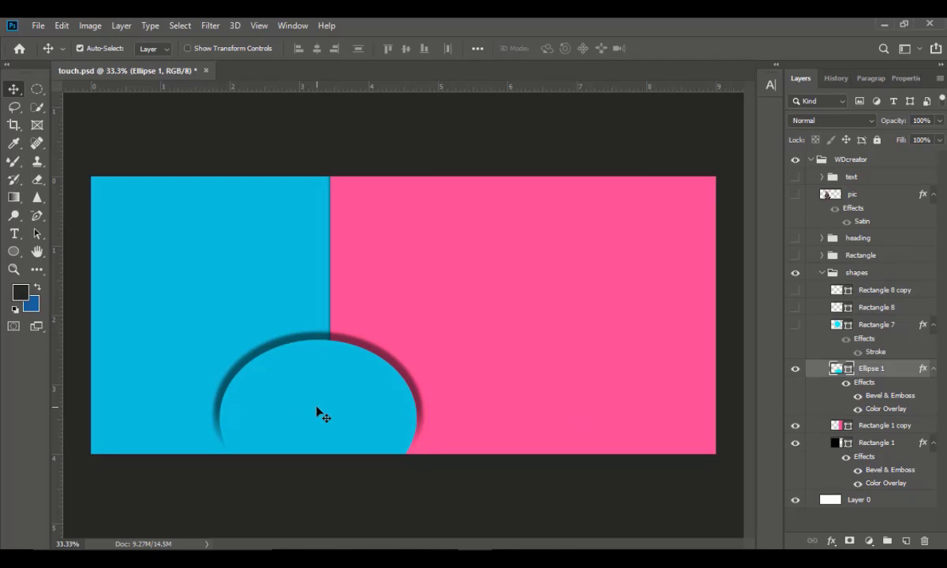
Show the Rectangle 7 layer and apply a black inside Stroke effect to the Rectangle 9 shape.
{"action": "left_click", "coordinate": [792, 326]}
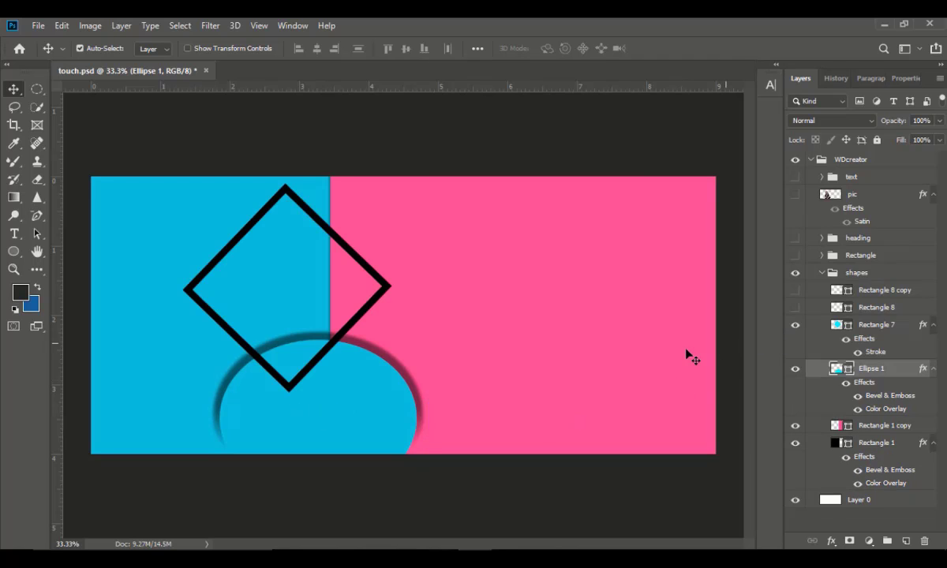
{"action": "left_click", "coordinate": [269, 264]}
{"action": "left_click", "coordinate": [584, 337]}
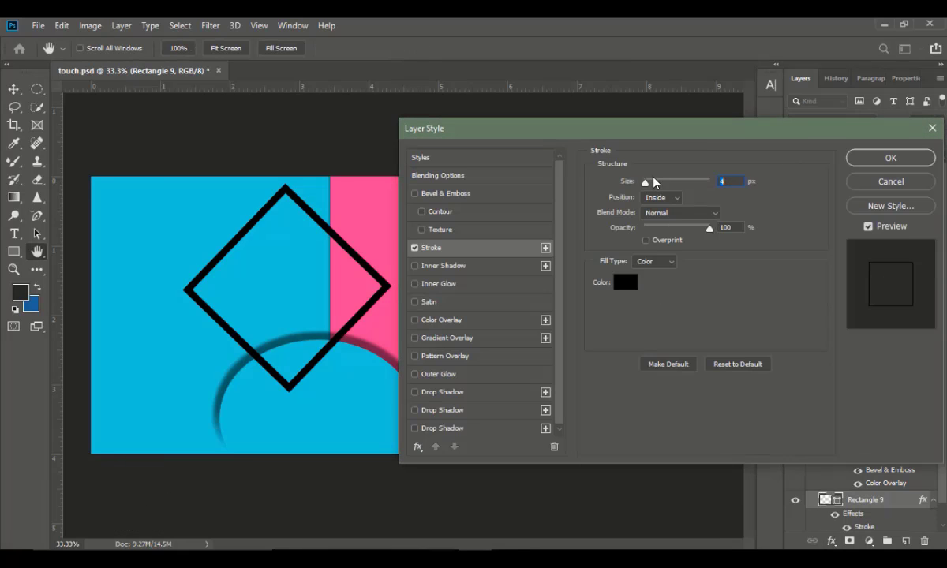
{"action": "left_click", "coordinate": [858, 158]}
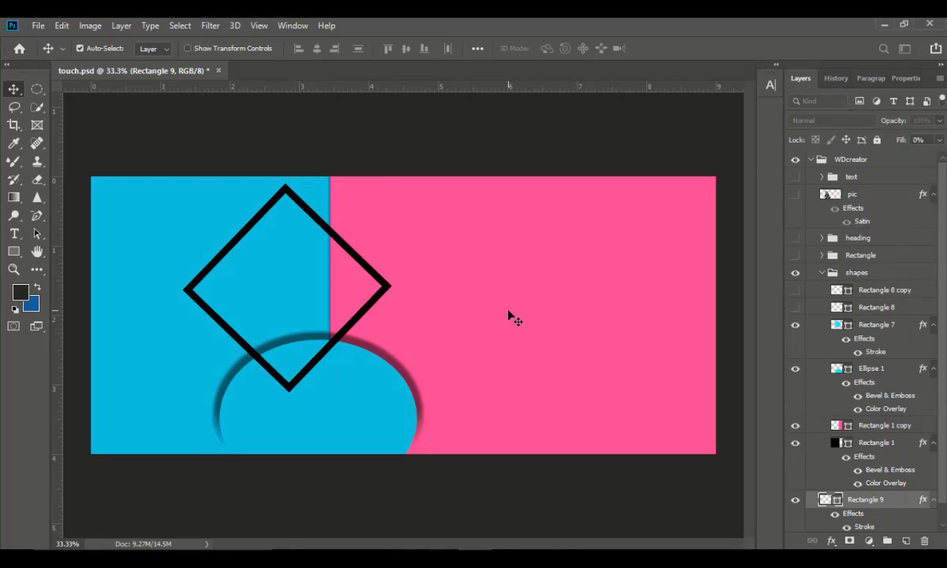
{"action": "scroll", "coordinate": [865, 505], "scroll_direction": "down", "scroll_amount": 1}
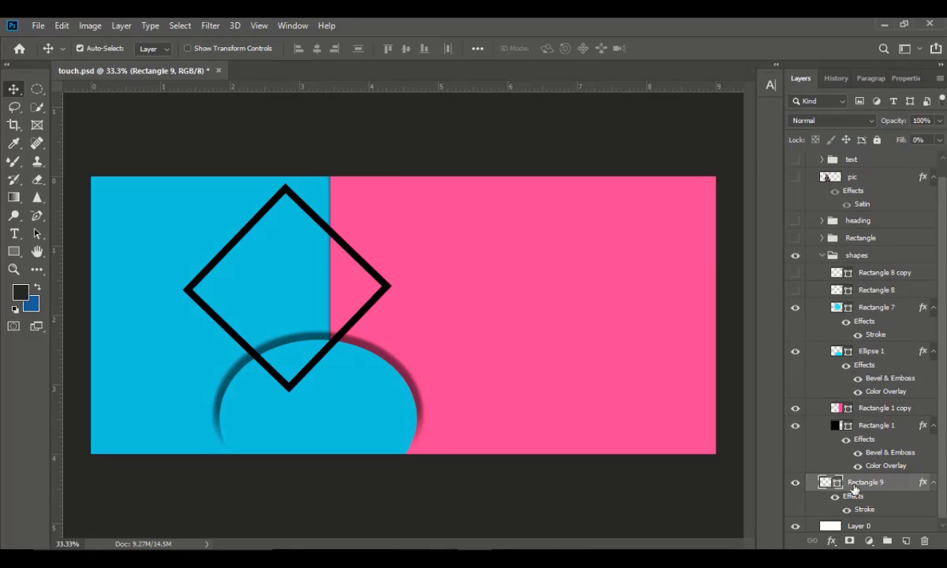
{"action": "double_click", "coordinate": [874, 484]}
{"action": "left_click", "coordinate": [871, 454]}
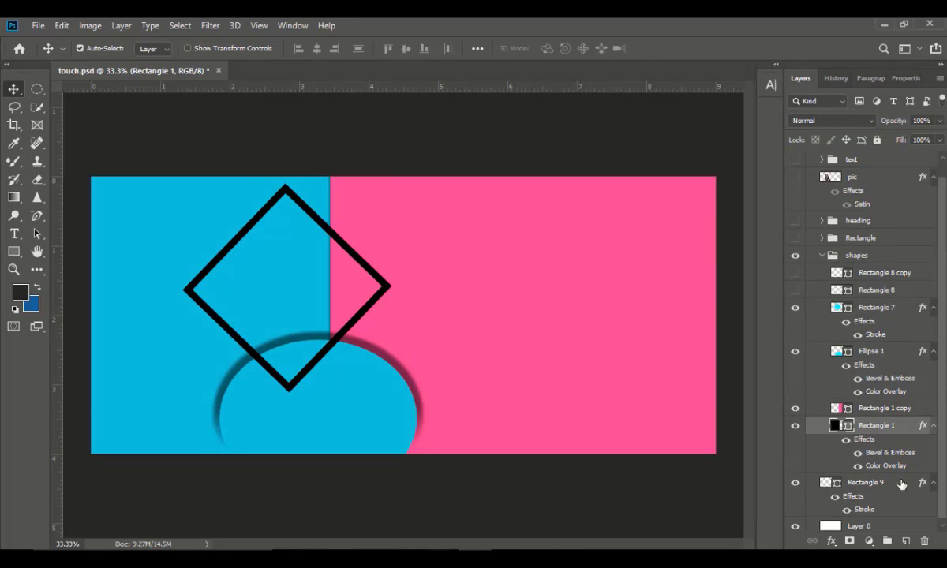
{"action": "left_click", "coordinate": [898, 484]}
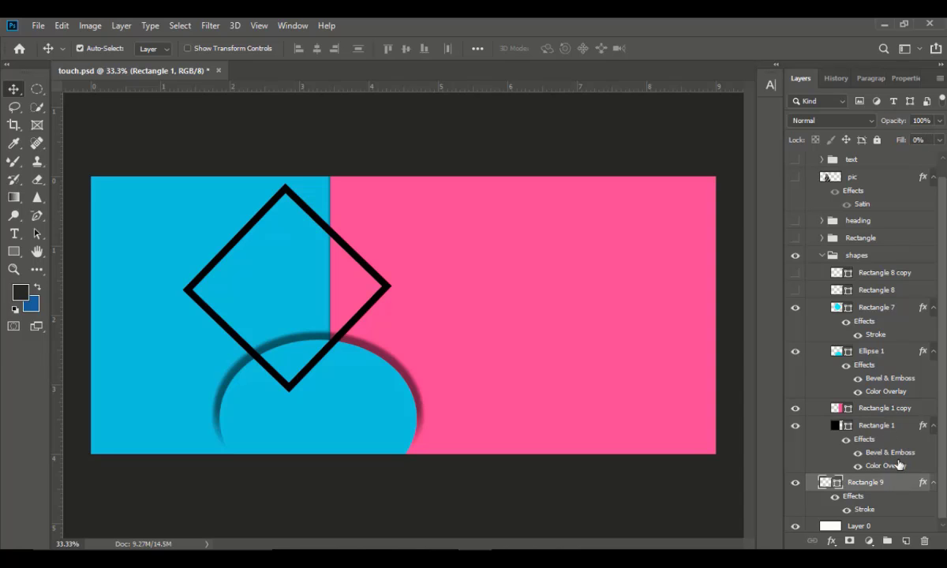
{"action": "double_click", "coordinate": [904, 485]}
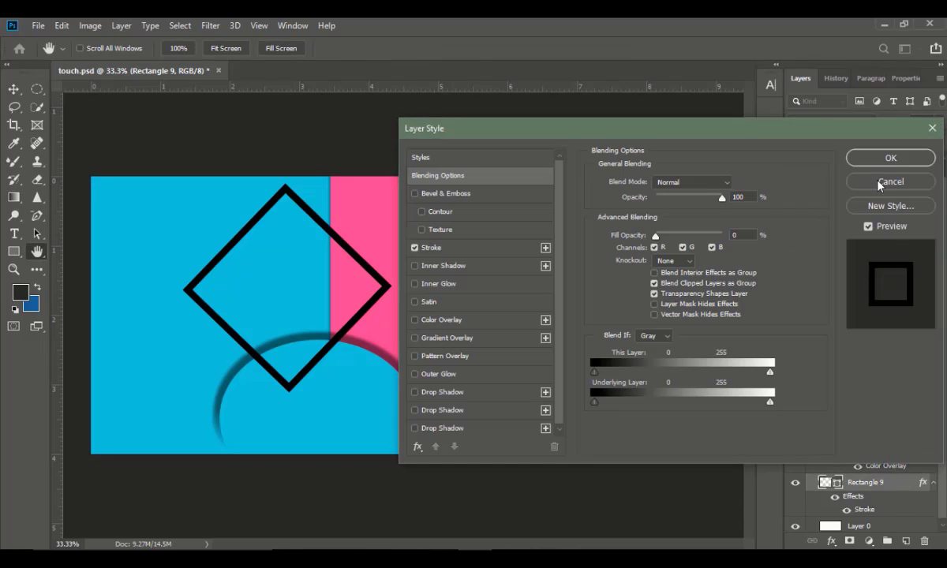
{"action": "left_click", "coordinate": [880, 183]}
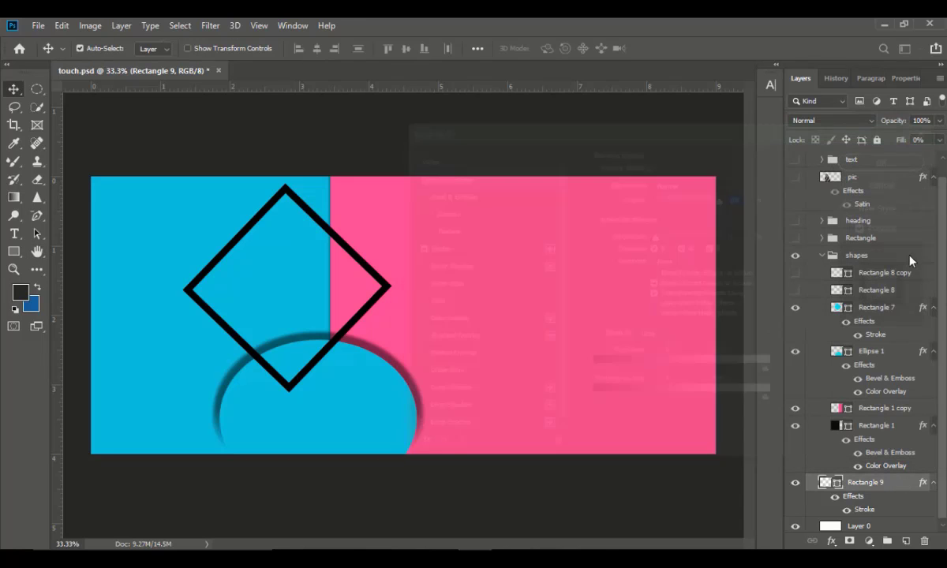
{"action": "left_click", "coordinate": [900, 489]}
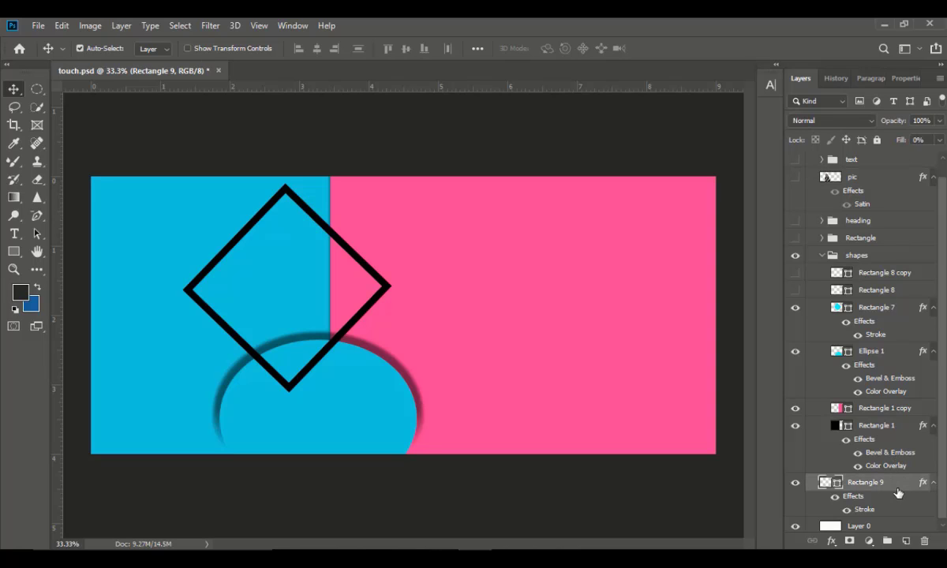
{"action": "double_click", "coordinate": [898, 493]}
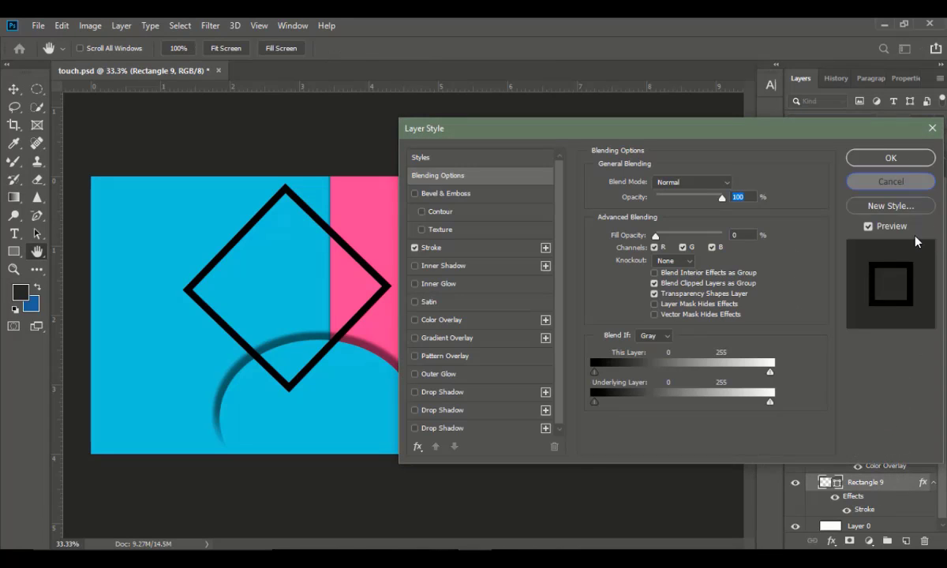
Move the Rectangle 9 layer into the shapes group below Rectangle 1, and select Rectangle 1.
{"action": "left_click_drag", "start_coordinate": [893, 484], "coordinate": [890, 456]}
{"action": "left_click", "coordinate": [891, 427]}
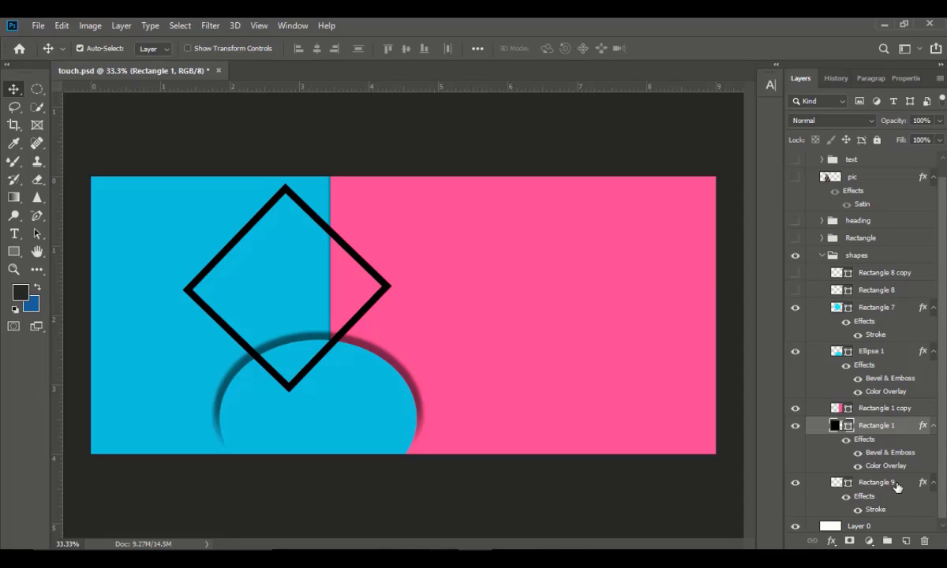
Move the Rectangle 9 layer above Rectangle 1 copy and rotate the outlined square into a diamond.
{"action": "left_click", "coordinate": [894, 490]}
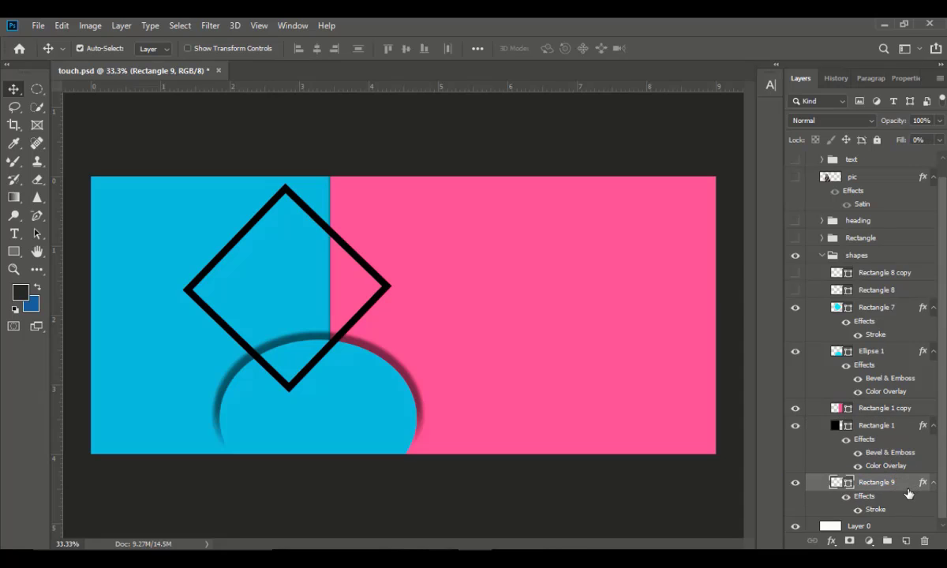
{"action": "left_click_drag", "start_coordinate": [907, 493], "coordinate": [899, 407]}
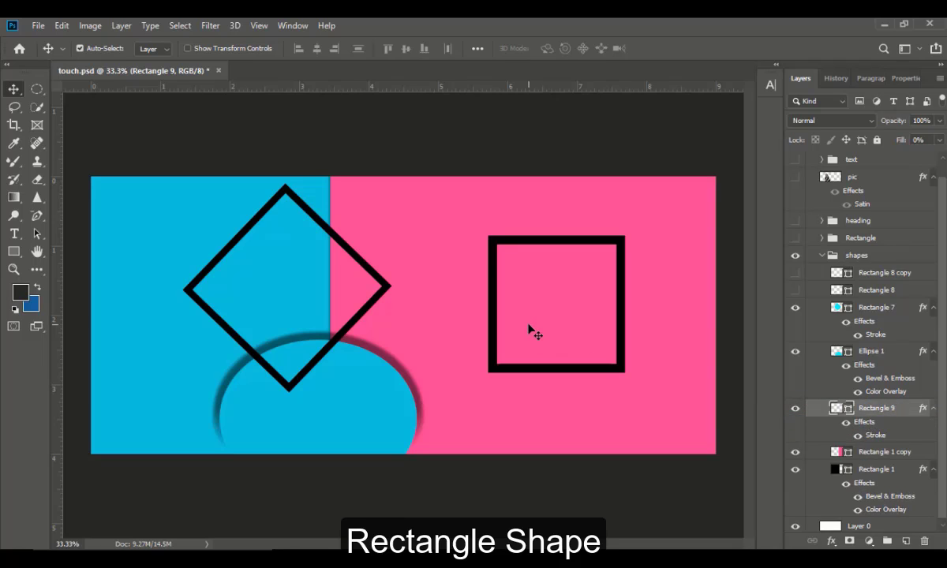
{"action": "key", "text": "ctrl+t"}
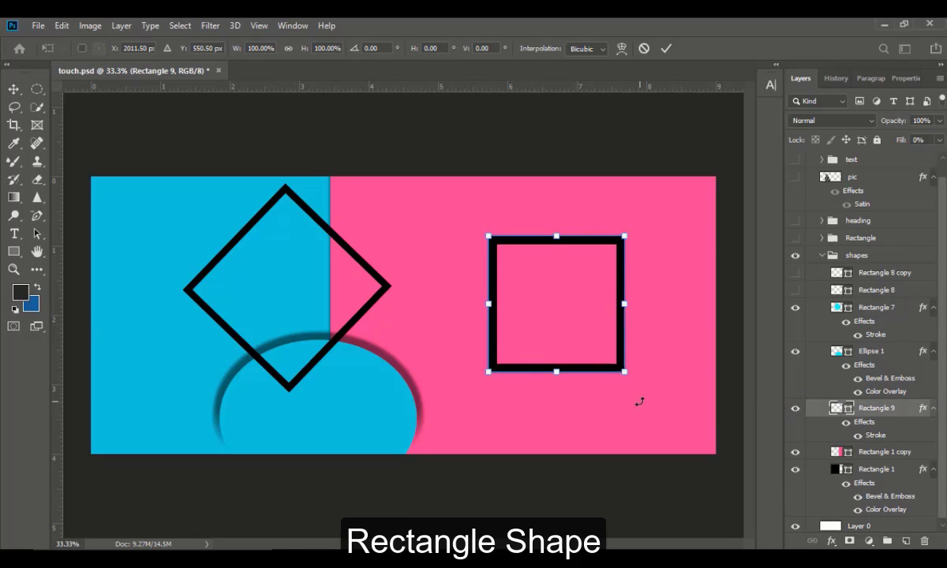
{"action": "left_click_drag", "start_coordinate": [629, 403], "coordinate": [565, 419]}
{"action": "key", "text": "Return"}
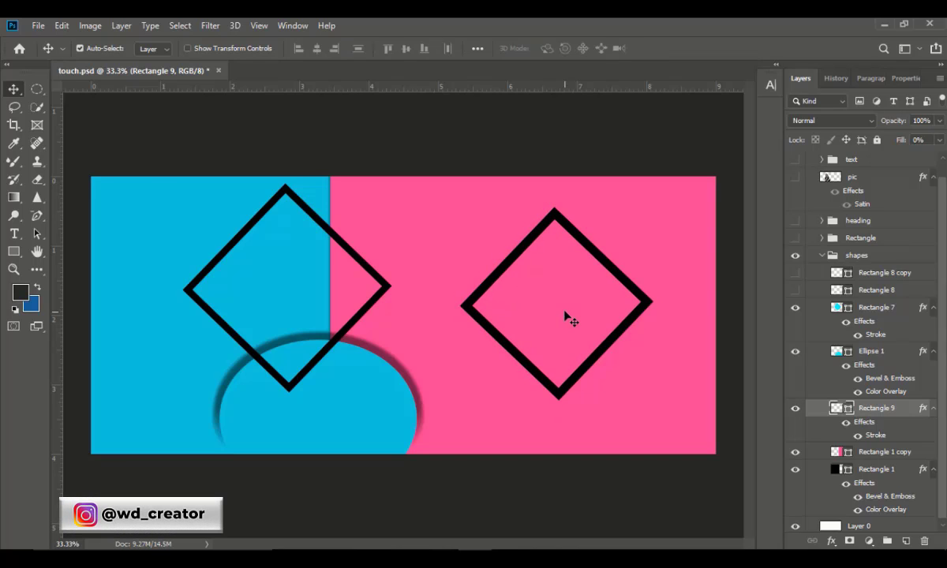
Delete the Rectangle 9 diamond, and show the Rectangle 8 and Rectangle 8 copy layers.
{"action": "key", "text": "Delete"}
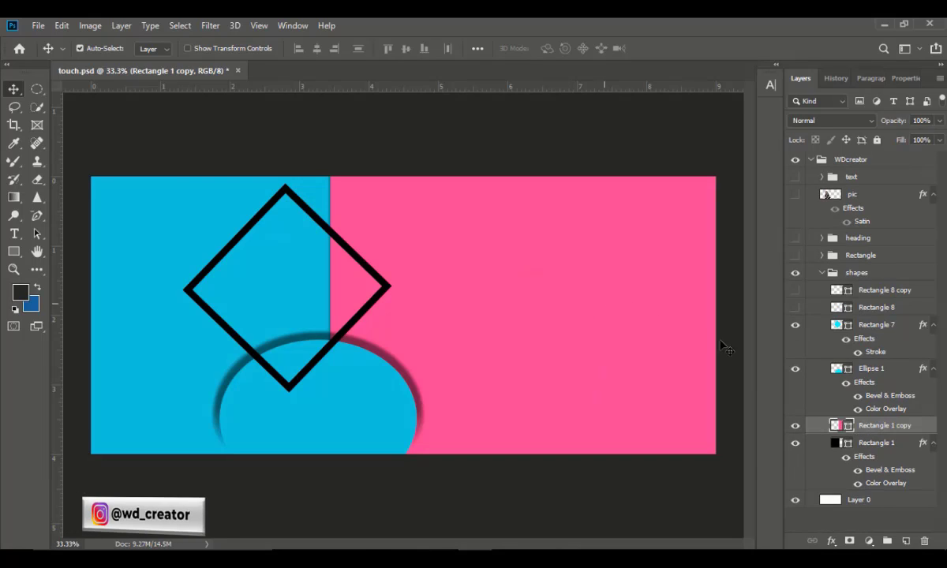
{"action": "left_click", "coordinate": [794, 307]}
{"action": "left_click", "coordinate": [796, 290]}
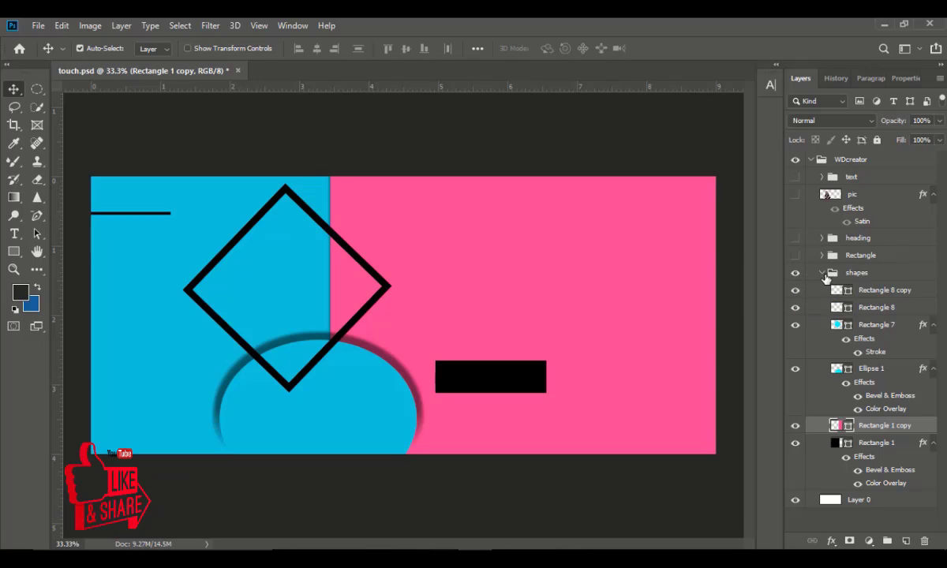
Collapse the shapes group and show Group 7, Group 6, Group 5 and Group 2 inside the Rectangle group.
{"action": "left_click", "coordinate": [824, 275]}
{"action": "left_click", "coordinate": [821, 256]}
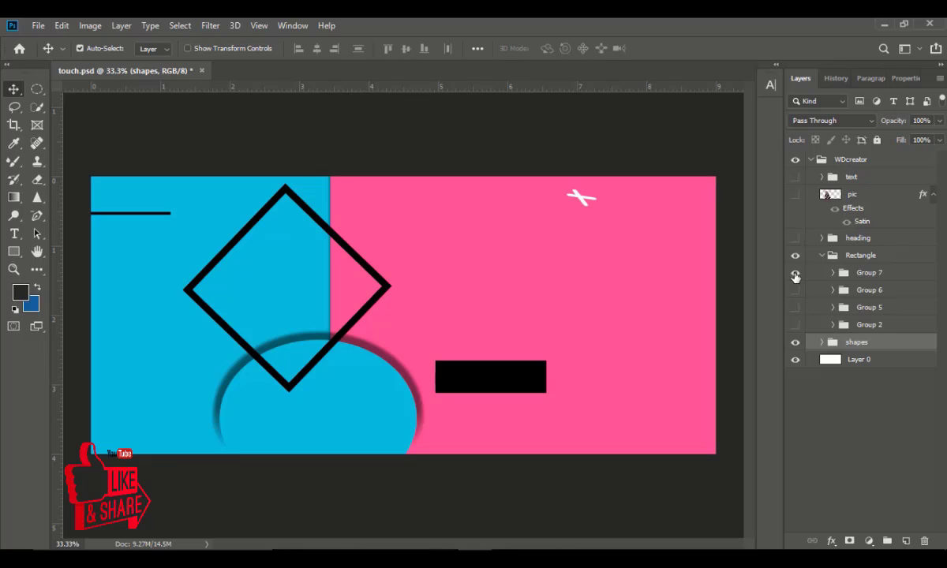
{"action": "left_click", "coordinate": [795, 272]}
{"action": "left_click", "coordinate": [795, 290]}
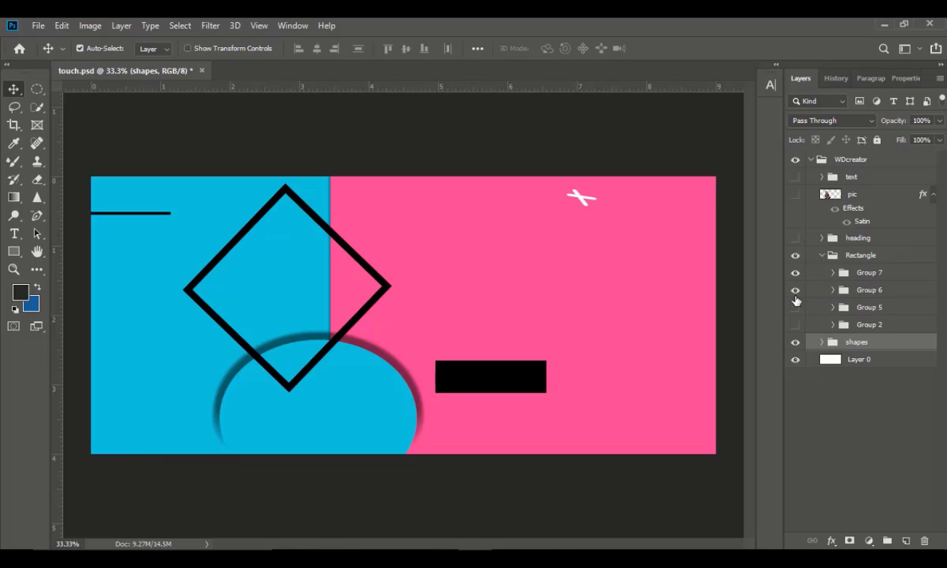
{"action": "left_click", "coordinate": [795, 307]}
{"action": "left_click", "coordinate": [796, 324]}
Examine the rounded rectangle layers inside Group 7, and collapse the Rectangle group.
{"action": "left_click", "coordinate": [833, 276]}
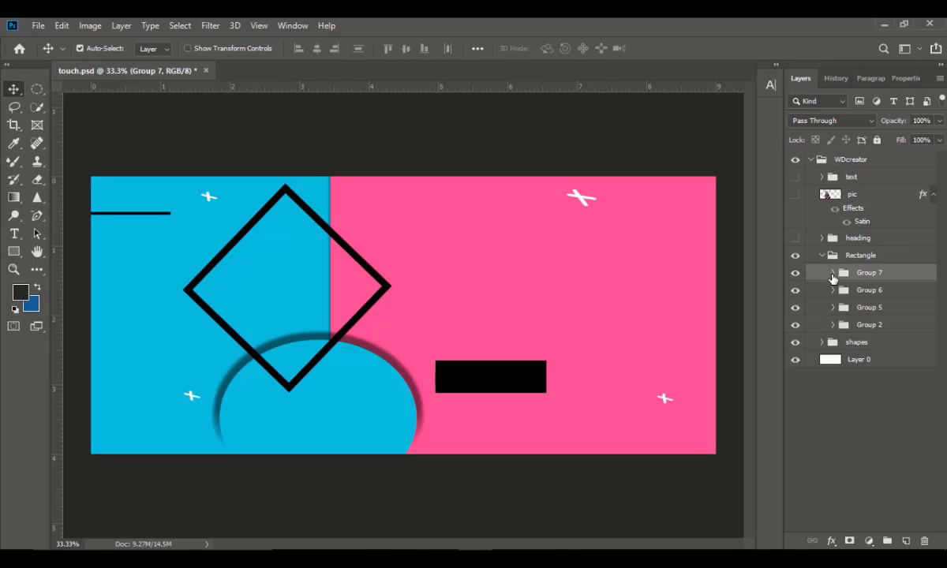
{"action": "left_click", "coordinate": [832, 274]}
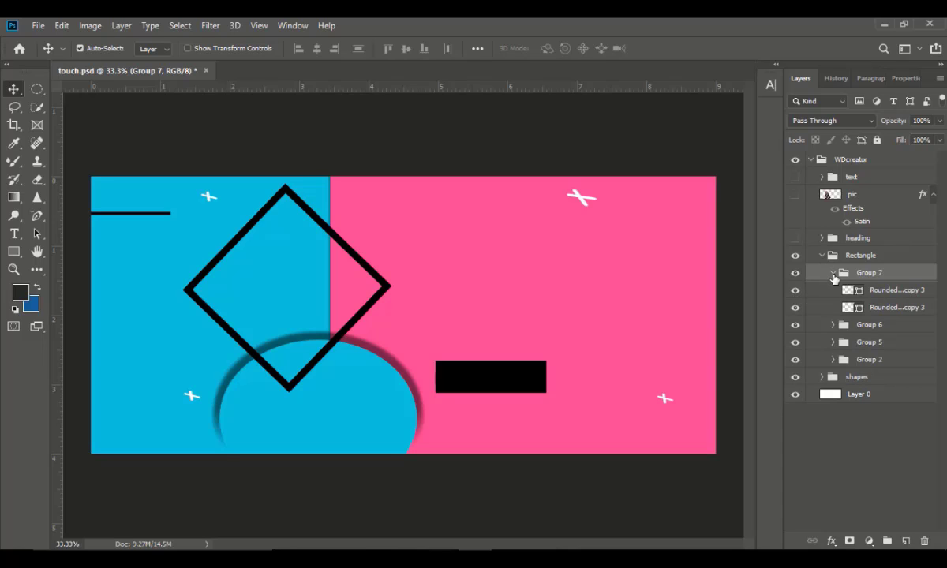
{"action": "left_click", "coordinate": [832, 273]}
{"action": "left_click", "coordinate": [821, 257]}
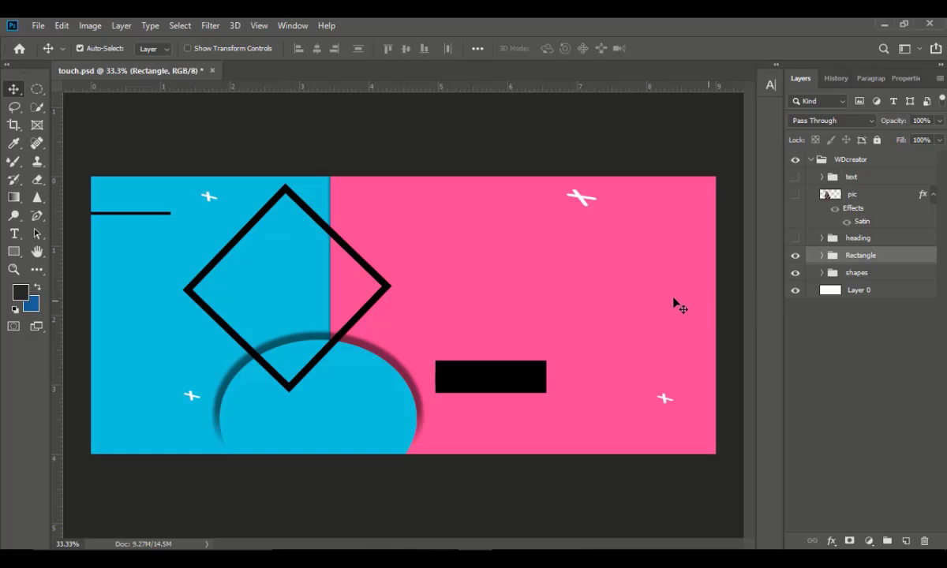
{"action": "left_click", "coordinate": [636, 285]}
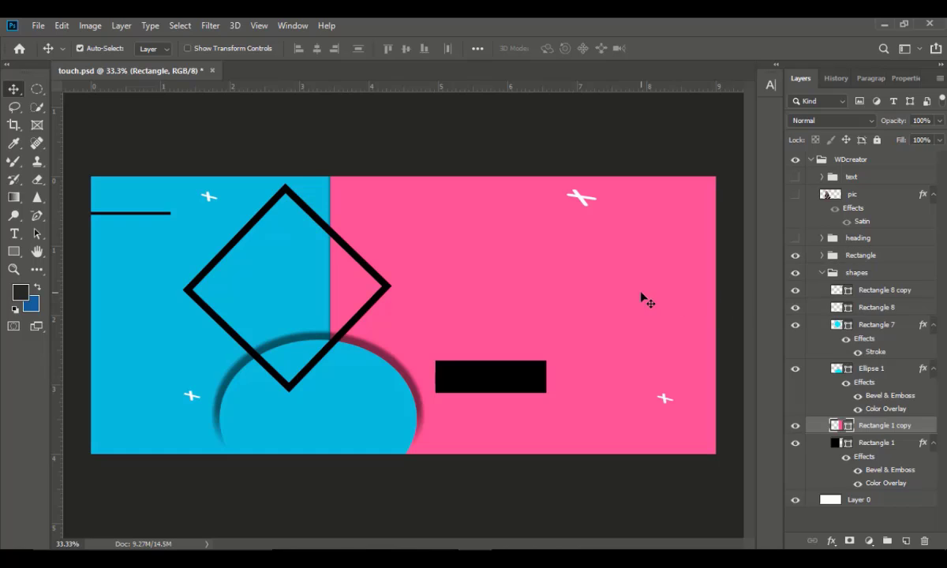
{"action": "left_click", "coordinate": [13, 253]}
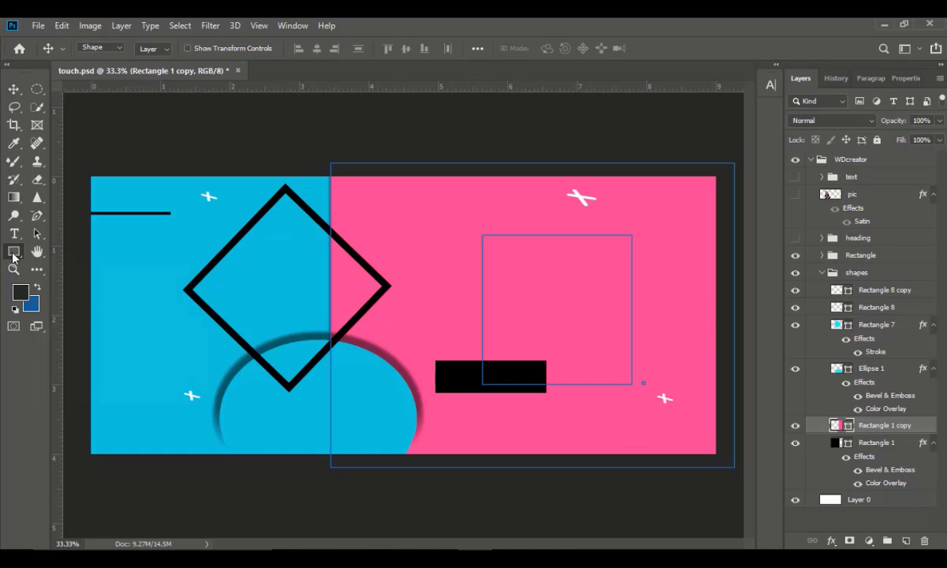
{"action": "left_click", "coordinate": [13, 89]}
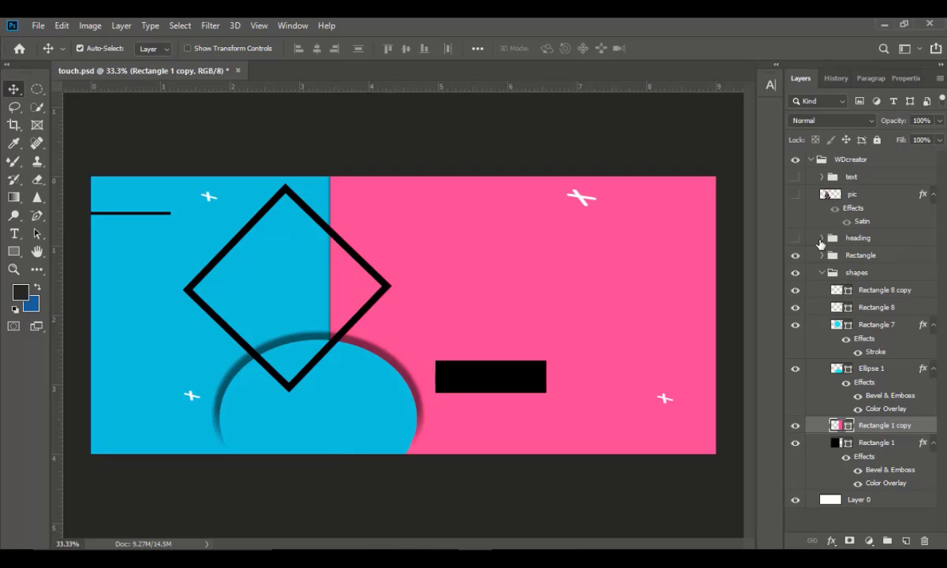
Show the IN TOUCH and LET'S GET text layers in the heading group.
{"action": "left_click", "coordinate": [821, 238]}
{"action": "left_click", "coordinate": [795, 256]}
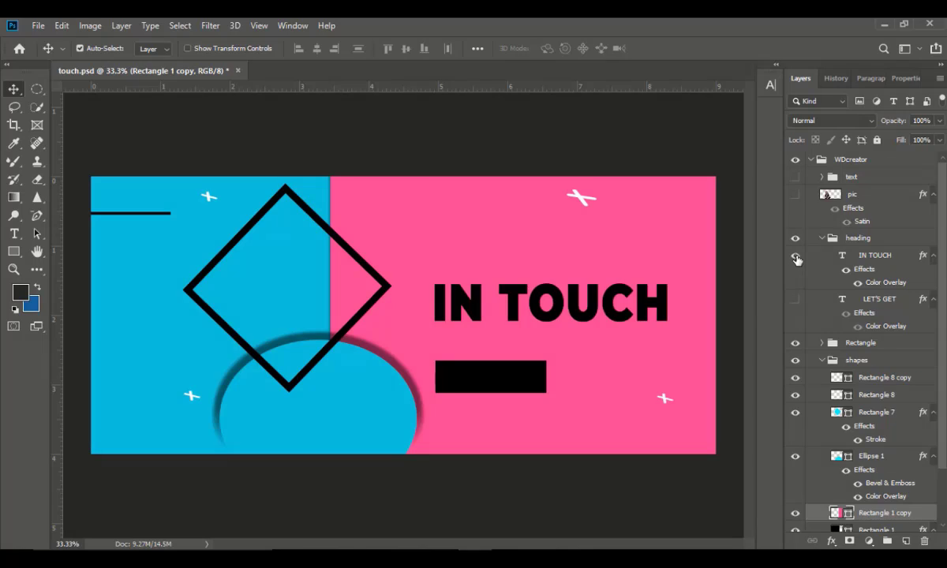
{"action": "left_click", "coordinate": [796, 299]}
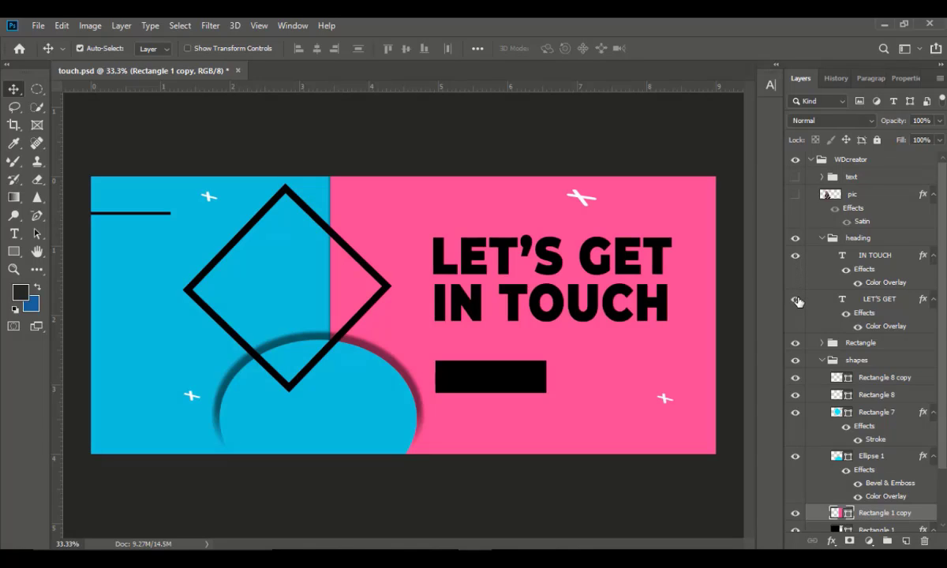
Examine the font, style and size of the IN TOUCH text in its character settings.
{"action": "left_click", "coordinate": [579, 314]}
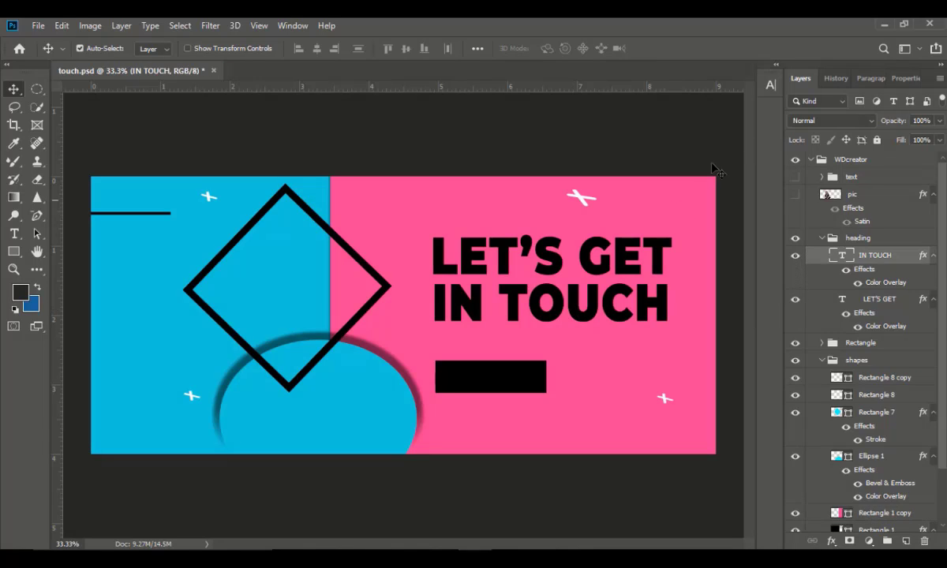
{"action": "left_click", "coordinate": [771, 84]}
{"action": "left_click", "coordinate": [647, 107]}
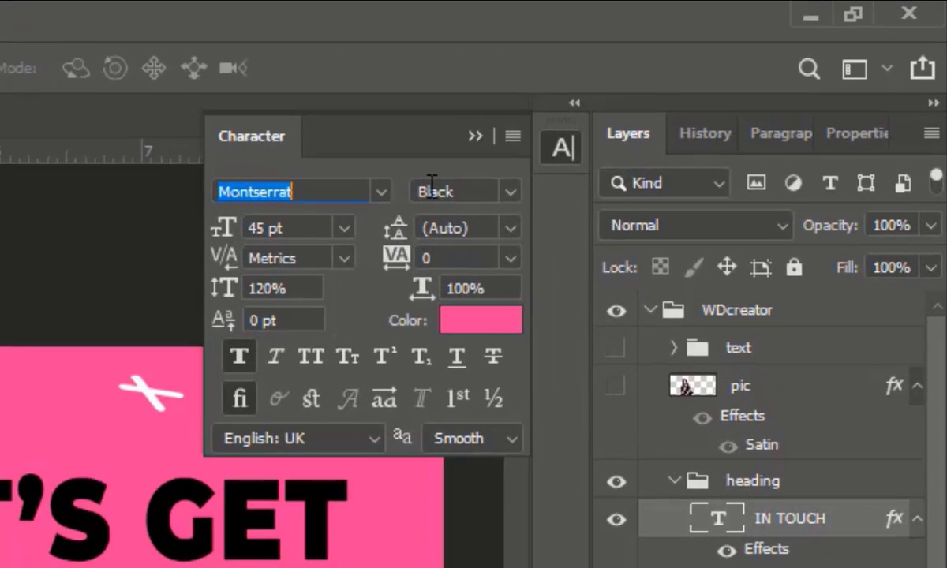
{"action": "left_click", "coordinate": [633, 127]}
{"action": "left_click", "coordinate": [518, 150]}
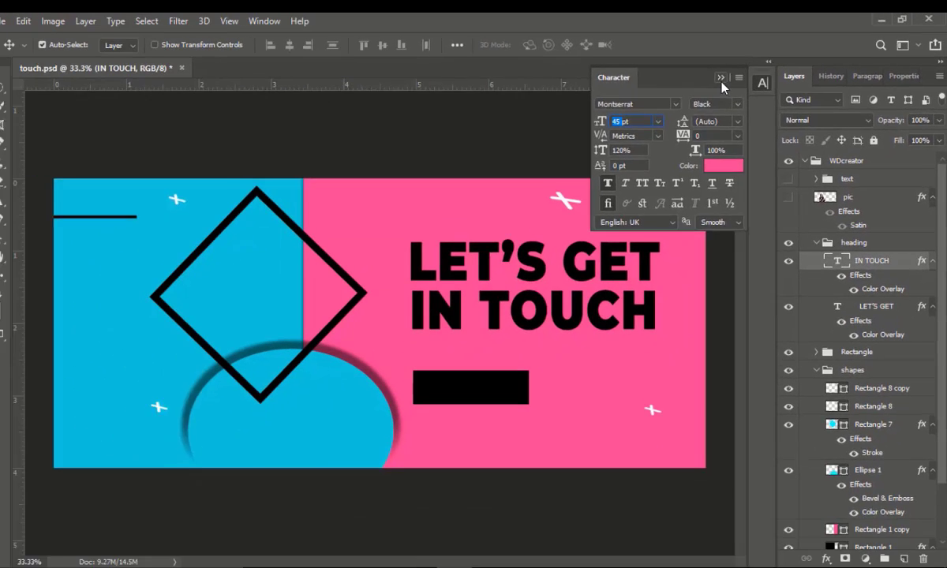
{"action": "left_click", "coordinate": [720, 78]}
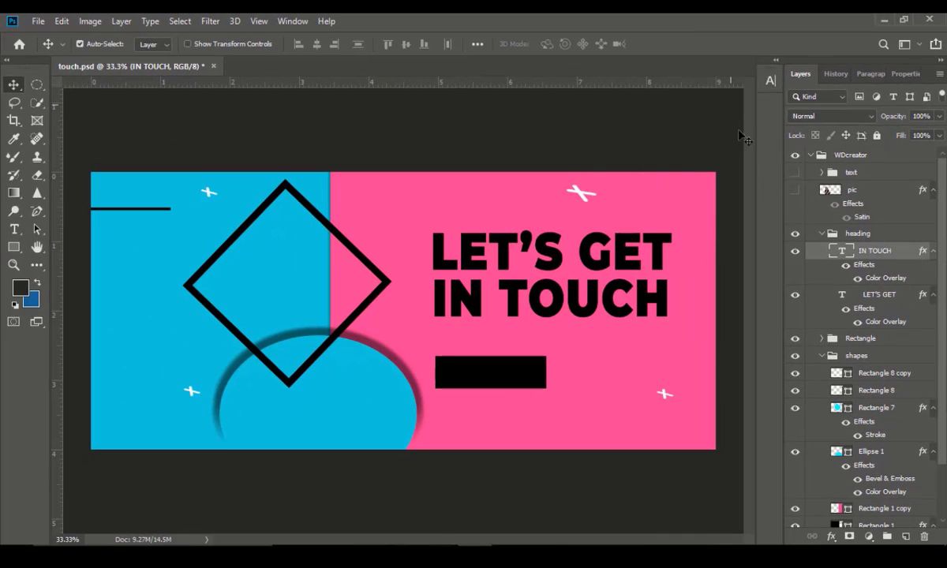
Collapse the heading group, show the pic layer and move the woman's photo up slightly so her shoes fit within the banner.
{"action": "left_click", "coordinate": [822, 234]}
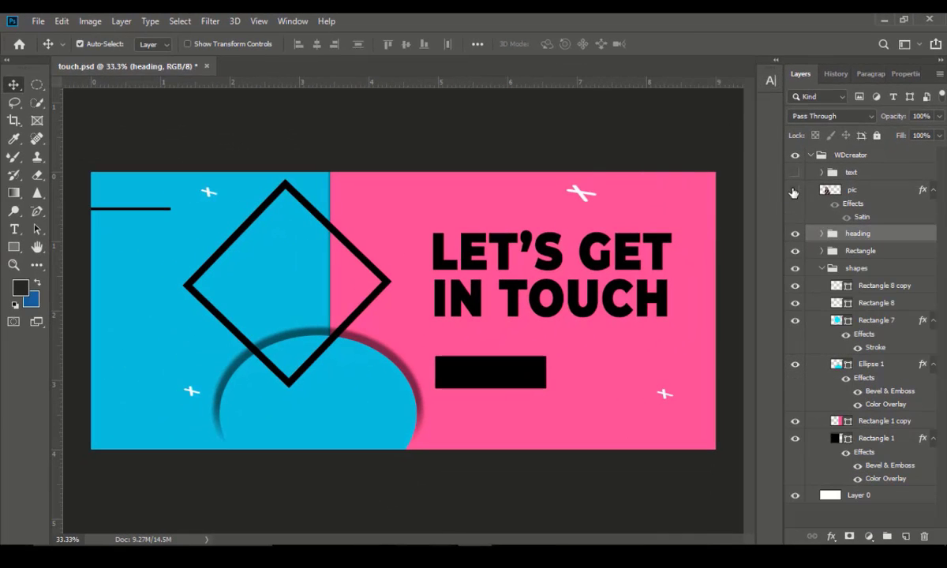
{"action": "left_click", "coordinate": [794, 190]}
{"action": "left_click", "coordinate": [323, 360]}
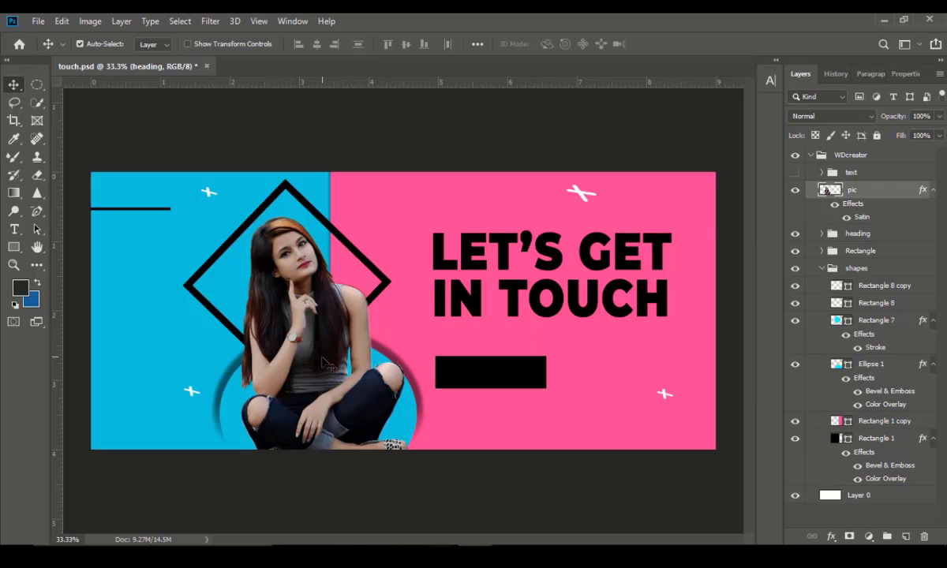
{"action": "mouse_move", "coordinate": [323, 363]}
{"action": "left_mouse_down"}
{"action": "mouse_move", "coordinate": [316, 330]}
{"action": "mouse_move", "coordinate": [321, 357]}
{"action": "left_mouse_up"}
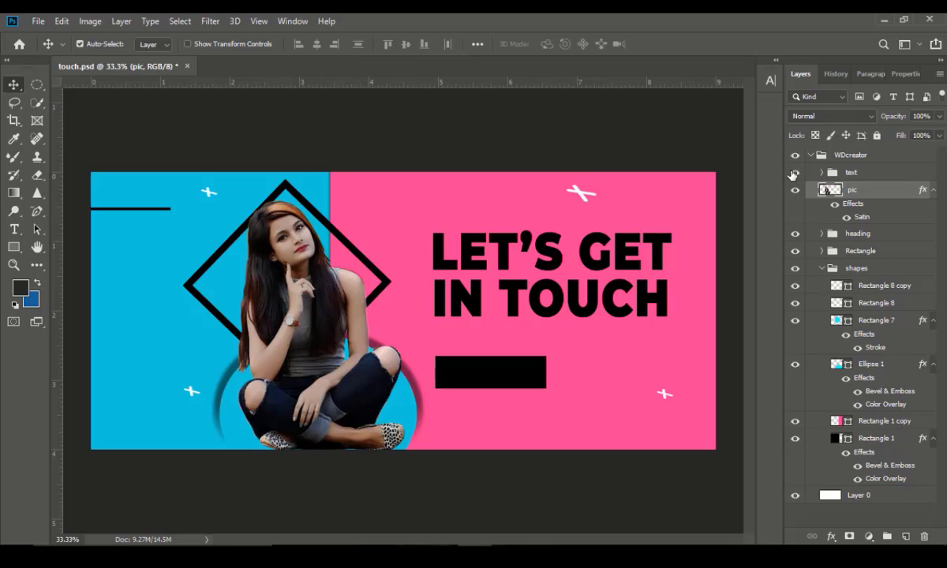
{"action": "left_click", "coordinate": [798, 173]}
{"action": "left_click", "coordinate": [821, 172]}
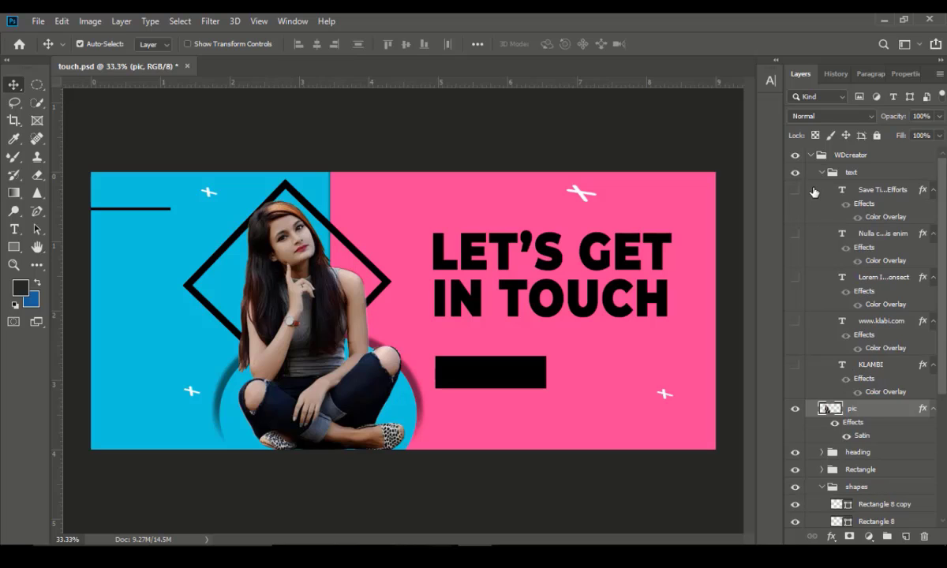
{"action": "left_click", "coordinate": [795, 234]}
{"action": "left_click", "coordinate": [796, 278]}
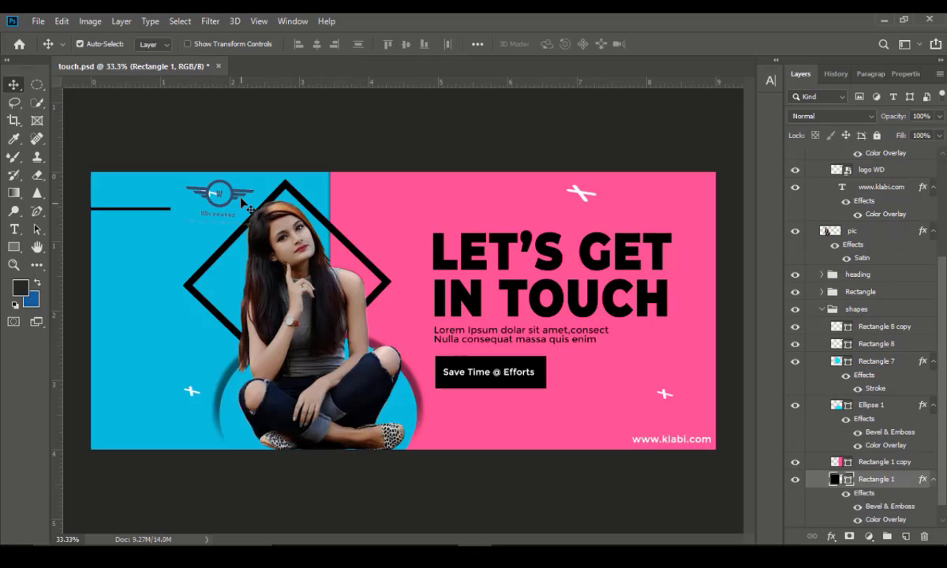
Scale the WD logo to about 22.2% and move it to the blue area's upper-left part, above the short black line.
{"action": "left_click", "coordinate": [242, 203]}
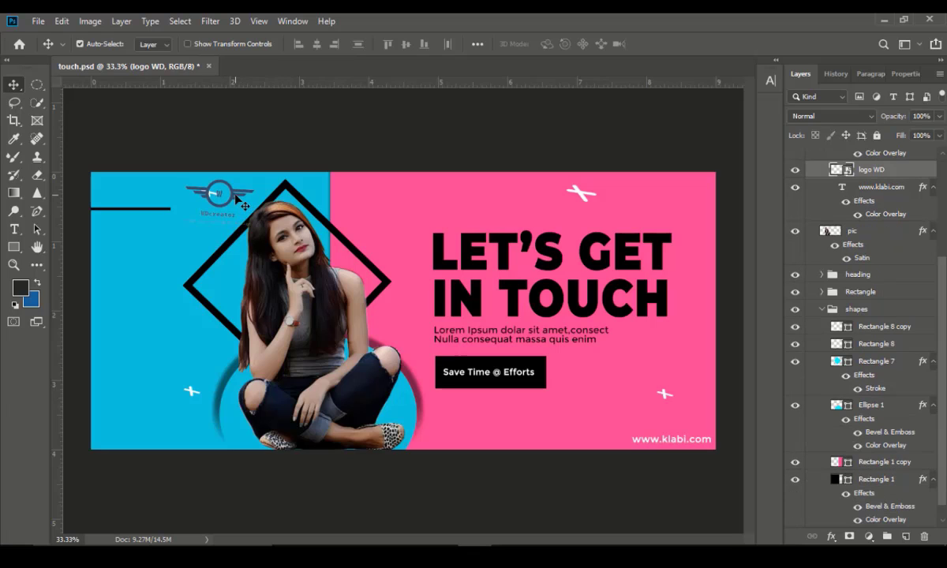
{"action": "key", "text": "ctrl+t"}
{"action": "left_click_drag", "start_coordinate": [246, 256], "coordinate": [254, 253]}
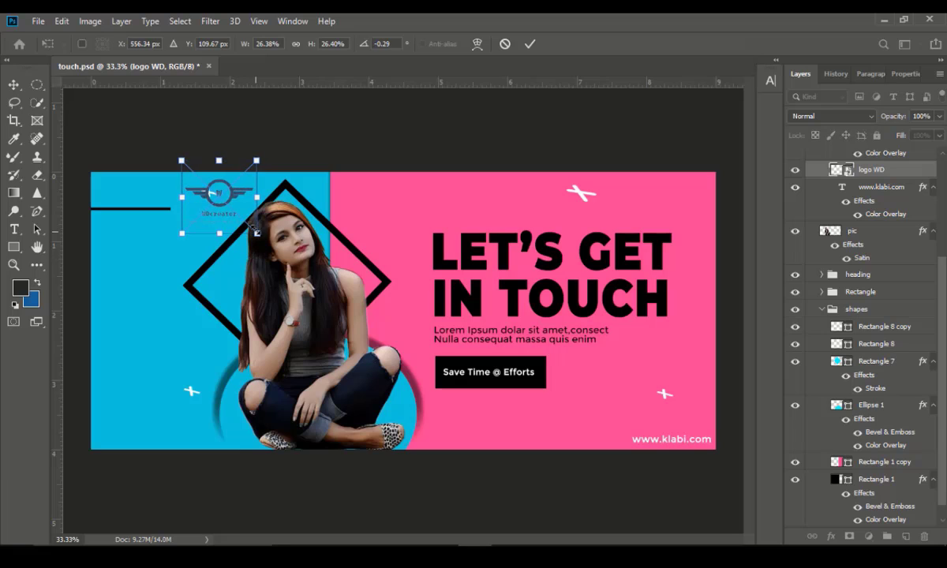
{"action": "left_click_drag", "start_coordinate": [203, 195], "coordinate": [134, 208]}
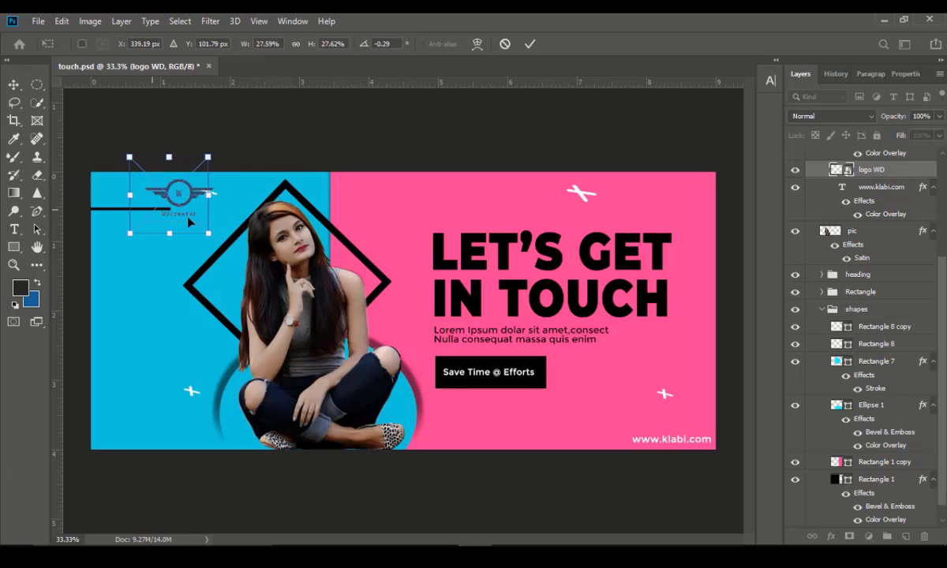
{"action": "left_click_drag", "start_coordinate": [204, 230], "coordinate": [208, 233]}
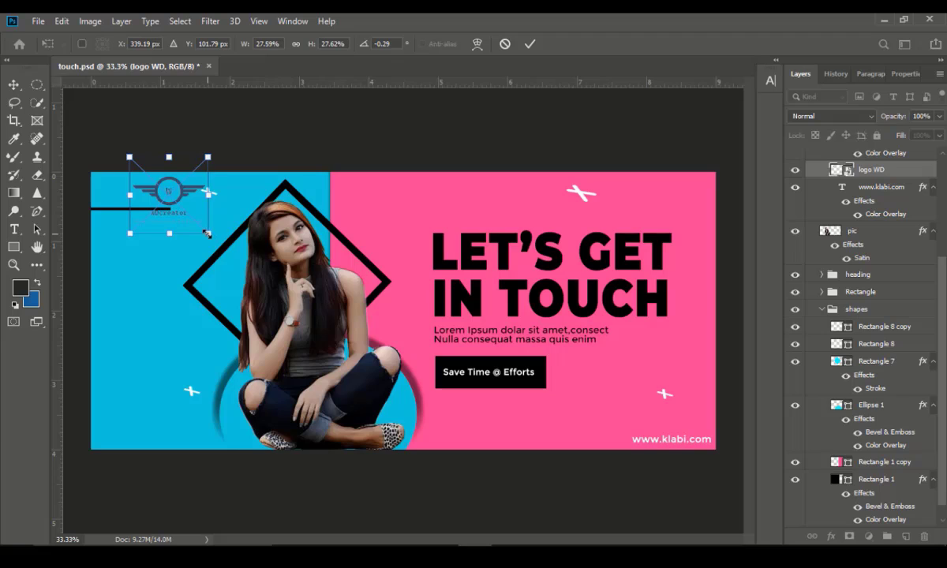
{"action": "left_click_drag", "start_coordinate": [207, 234], "coordinate": [193, 218]}
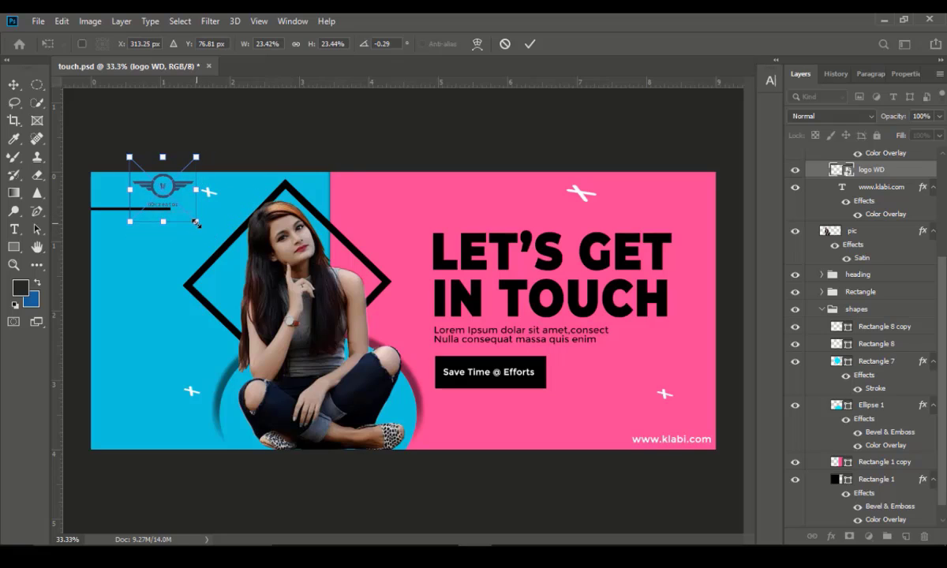
{"action": "mouse_move", "coordinate": [196, 223]}
{"action": "left_mouse_down"}
{"action": "mouse_move", "coordinate": [188, 209]}
{"action": "mouse_move", "coordinate": [193, 220]}
{"action": "left_mouse_up"}
{"action": "key", "text": "Return"}
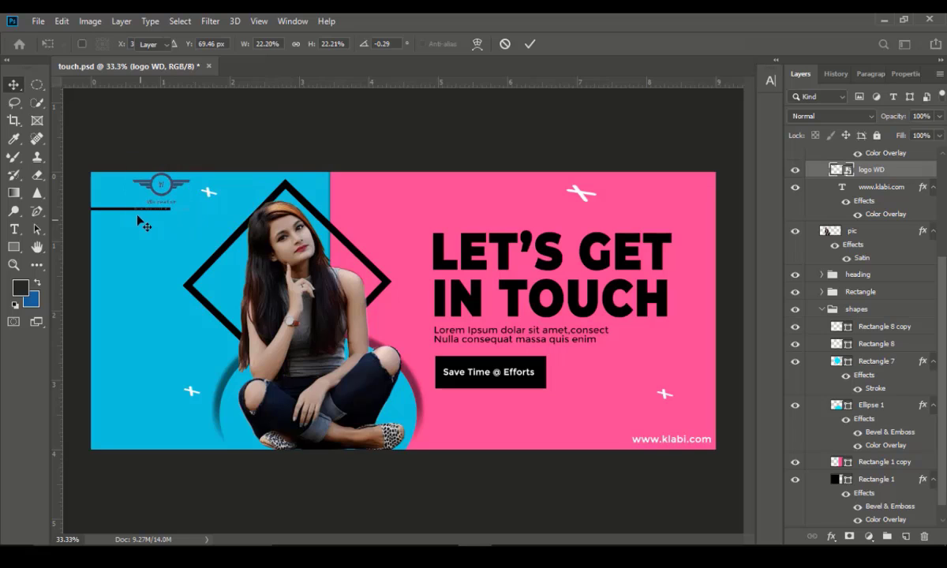
Move the short black line down a little below the WD logo, and nudge the logo left over the line.
{"action": "left_click", "coordinate": [116, 210]}
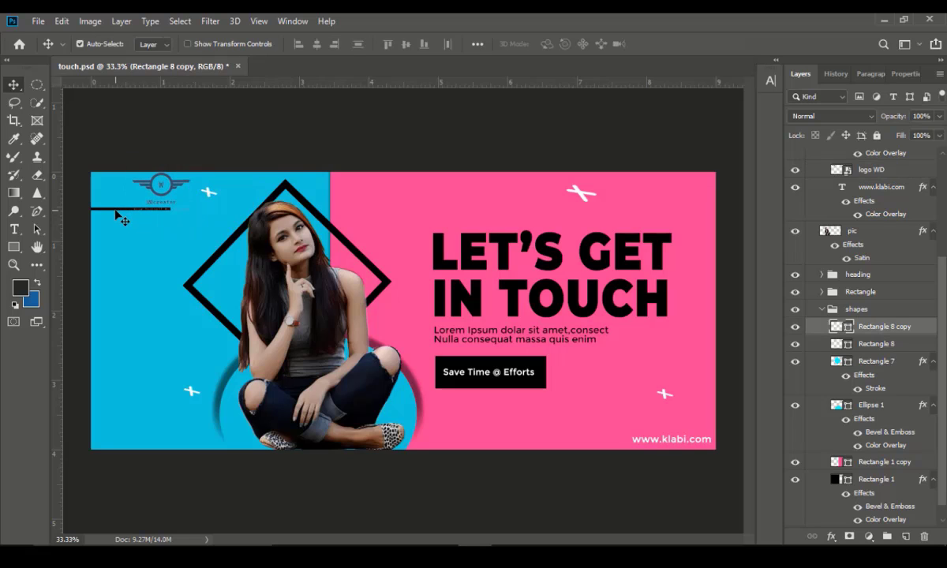
{"action": "left_click_drag", "start_coordinate": [118, 212], "coordinate": [124, 219]}
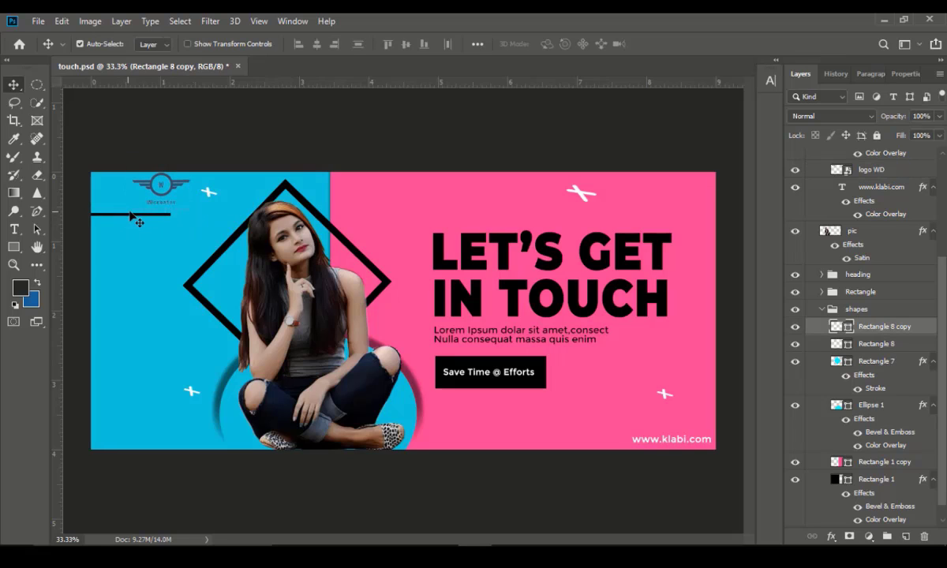
{"action": "left_click", "coordinate": [175, 188]}
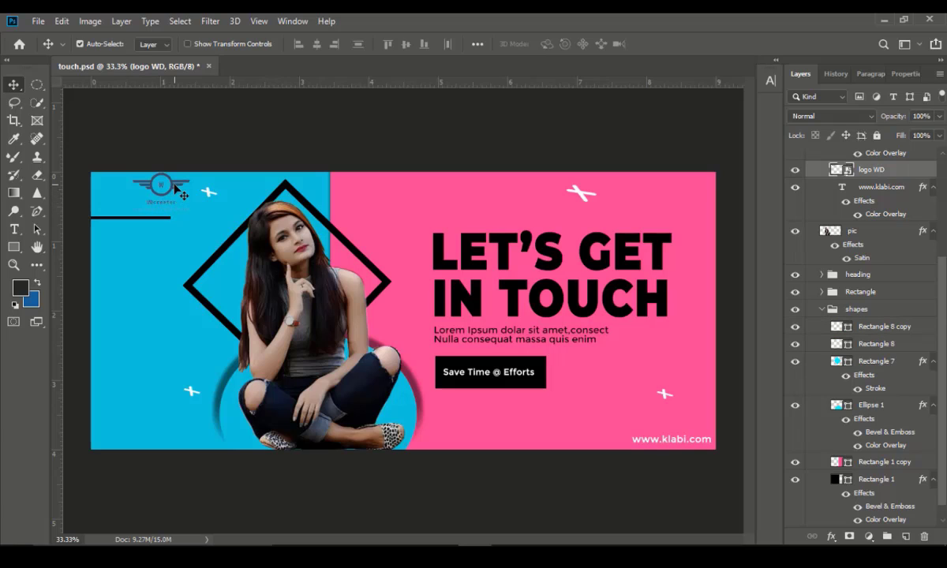
{"action": "key", "text": "shift+Left"}
{"action": "key", "text": "shift+Left"}
{"action": "key", "text": "shift+Left"}
{"action": "key", "text": "shift+Left"}
{"action": "key", "text": "shift+Left"}
{"action": "key", "text": "shift+Left"}
{"action": "key", "text": "shift+Left"}
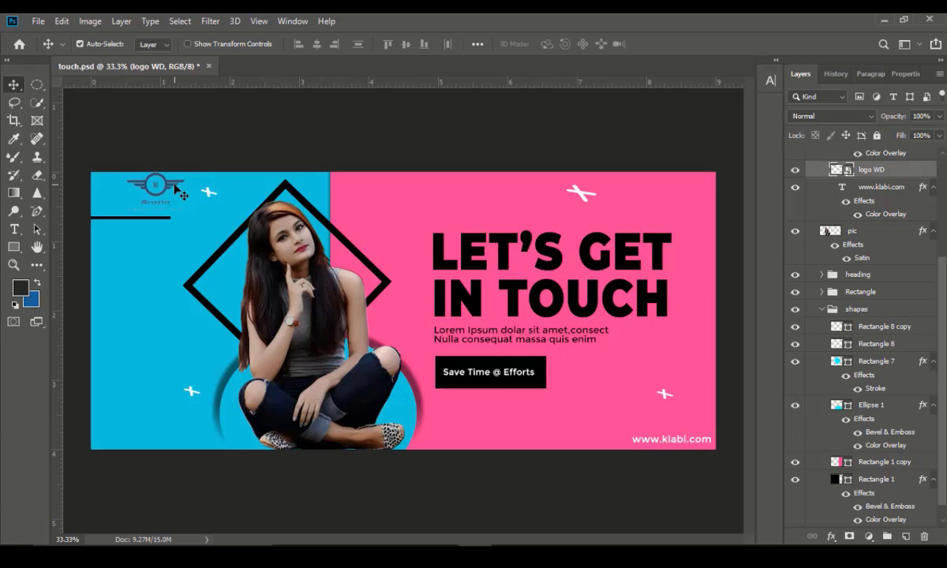
Nudge the WD logo further left and slightly down so it sits centred just above the short black line.
{"action": "key", "text": "shift+Left"}
{"action": "key", "text": "shift+Left"}
{"action": "key", "text": "shift+Left"}
{"action": "key", "text": "shift+Left"}
{"action": "key", "text": "shift+Left"}
{"action": "key", "text": "shift+Left"}
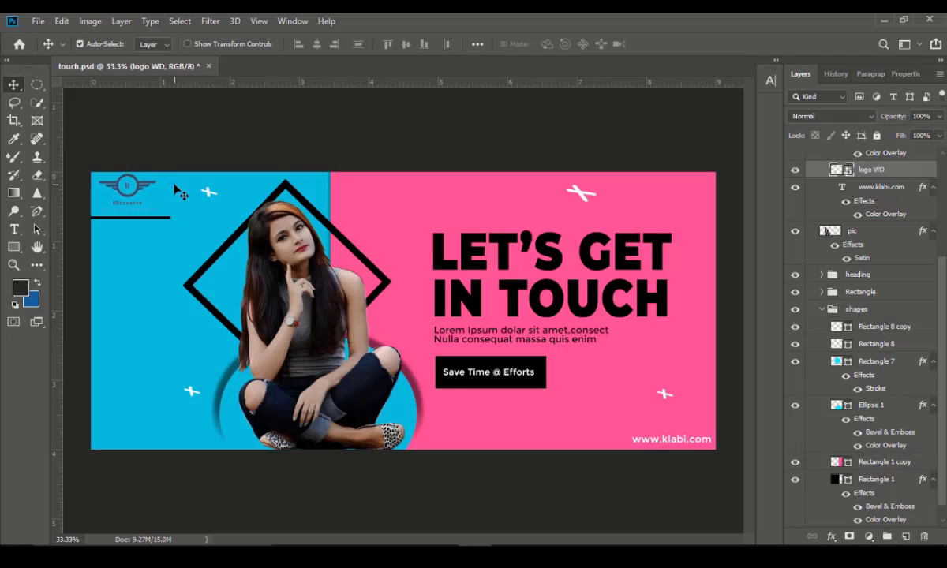
{"action": "key", "text": "shift+Down"}
{"action": "key", "text": "shift+Down"}
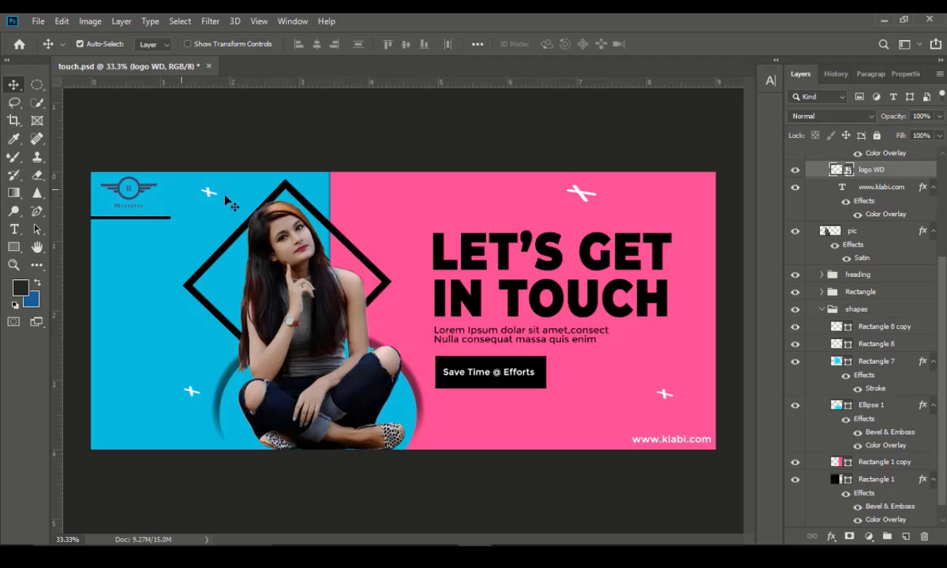
Add a near-white (#fafbfb) Color Overlay effect to the logo WD layer.
{"action": "mouse_move", "coordinate": [839, 511]}
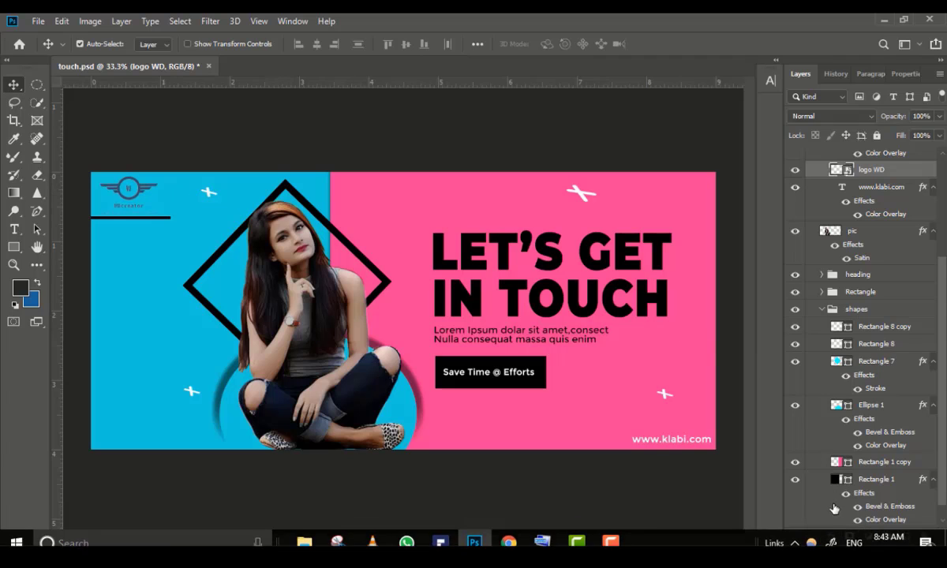
{"action": "left_click", "coordinate": [830, 536]}
{"action": "left_click", "coordinate": [850, 481]}
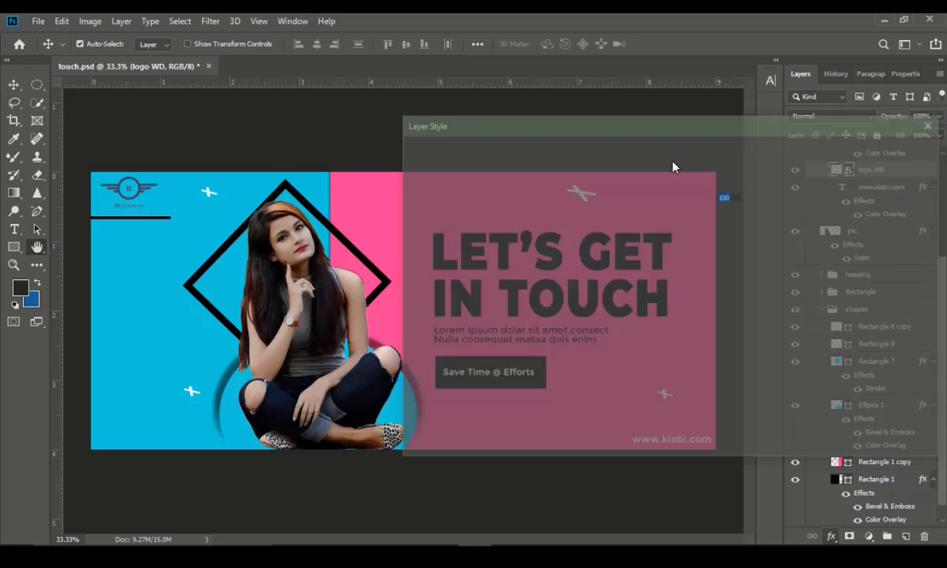
{"action": "left_click", "coordinate": [733, 179]}
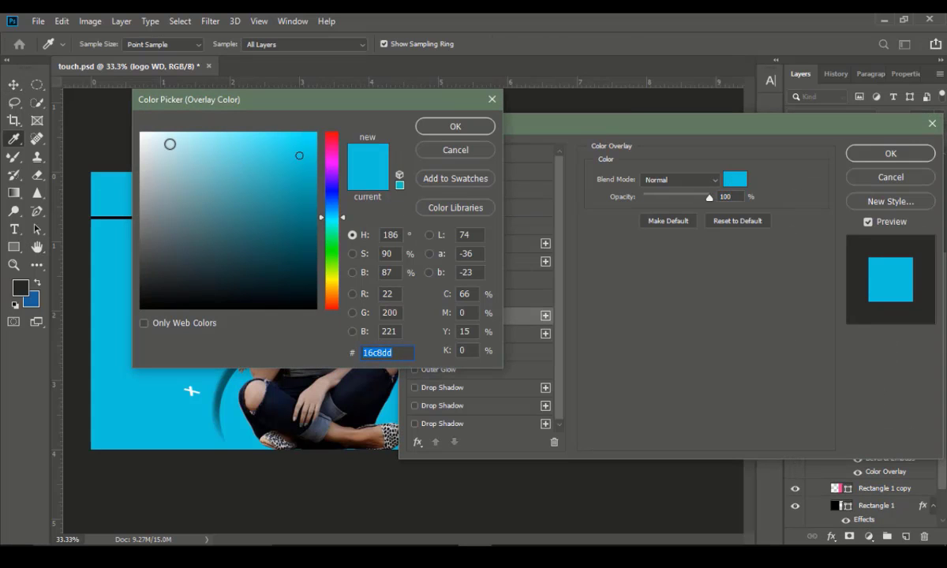
{"action": "left_click", "coordinate": [141, 135]}
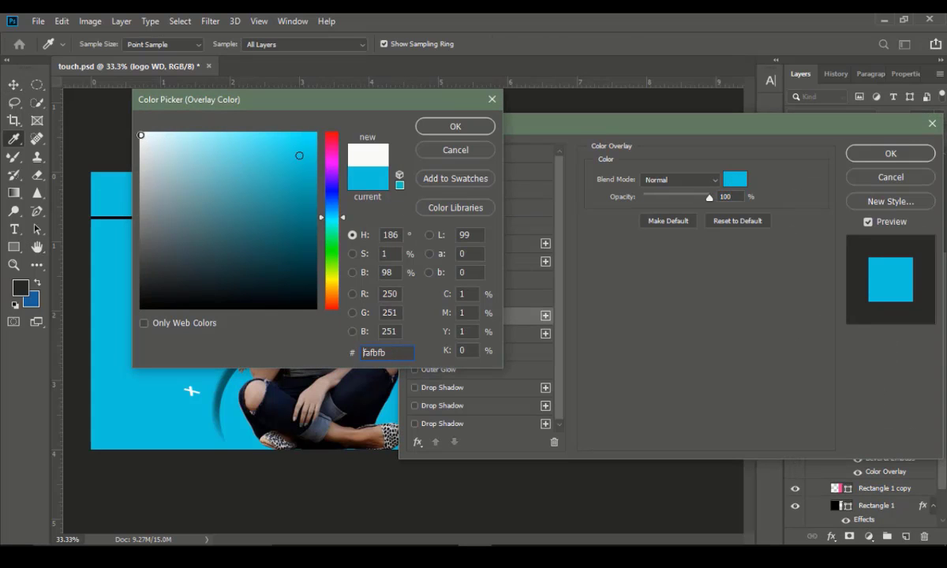
{"action": "left_click", "coordinate": [434, 127]}
{"action": "left_click", "coordinate": [884, 155]}
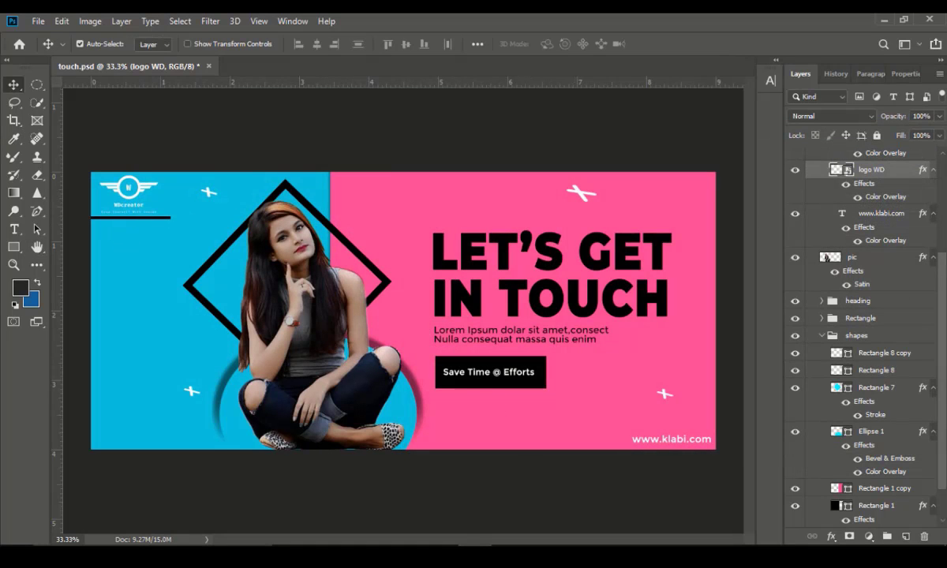
Set the logo WD layer's Color Overlay to near-black #060606 at 100% opacity.
{"action": "left_click", "coordinate": [829, 536]}
{"action": "left_click", "coordinate": [829, 481]}
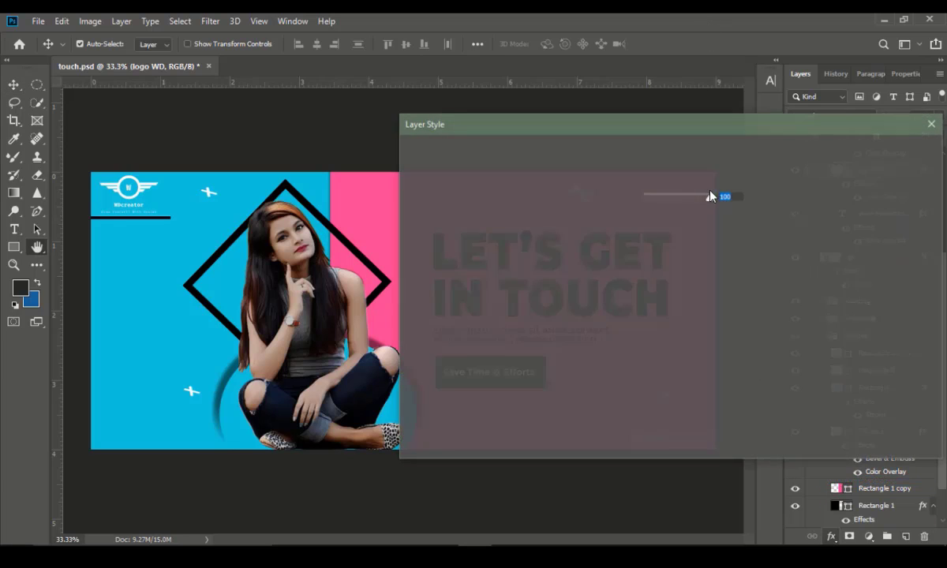
{"action": "left_click", "coordinate": [735, 179]}
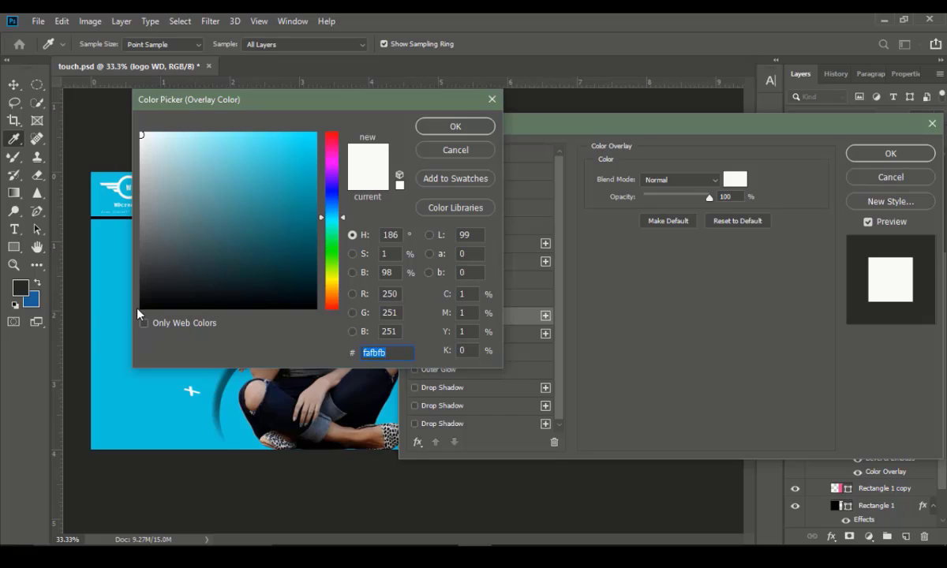
{"action": "type", "text": "000000"}
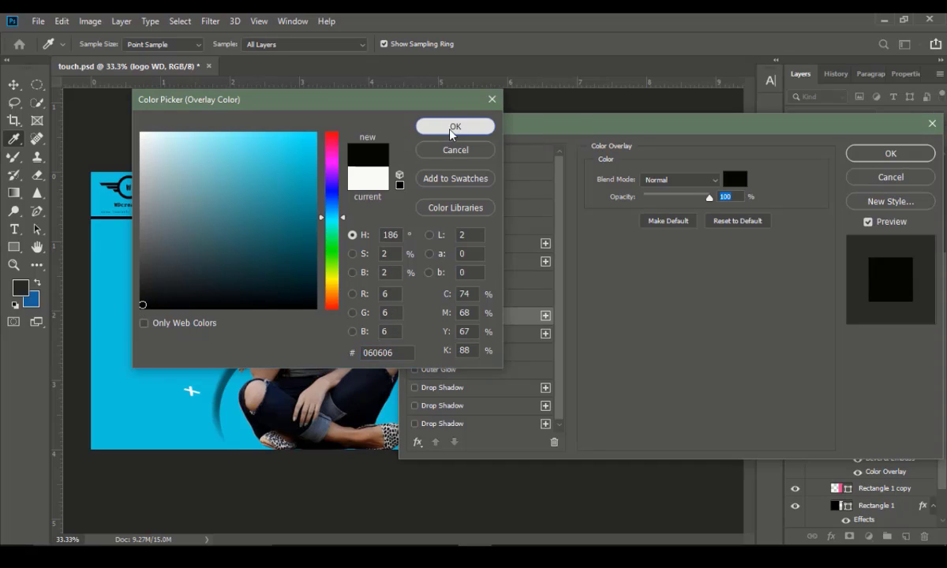
{"action": "left_click", "coordinate": [453, 128]}
{"action": "left_click", "coordinate": [889, 154]}
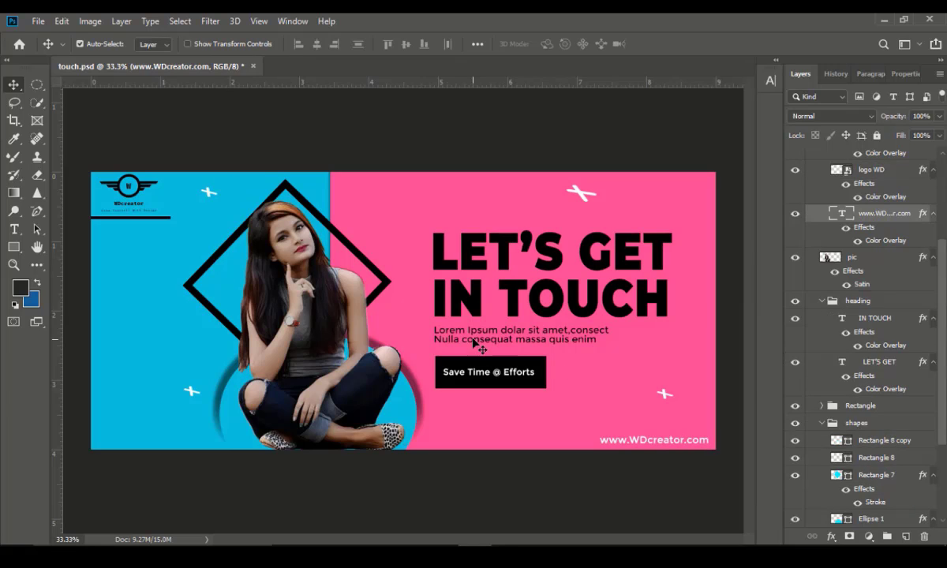
Collapse the shapes, text and heading groups, and collapse the WDcreator group that contains them.
{"action": "scroll", "coordinate": [832, 478], "scroll_direction": "down", "scroll_amount": 4}
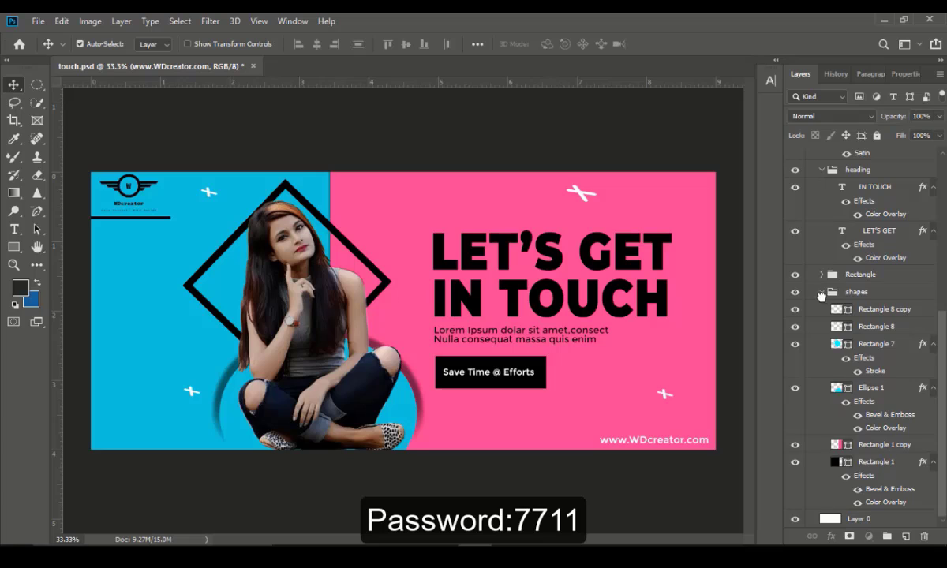
{"action": "left_click", "coordinate": [820, 293]}
{"action": "scroll", "coordinate": [822, 237], "scroll_direction": "up", "scroll_amount": 5}
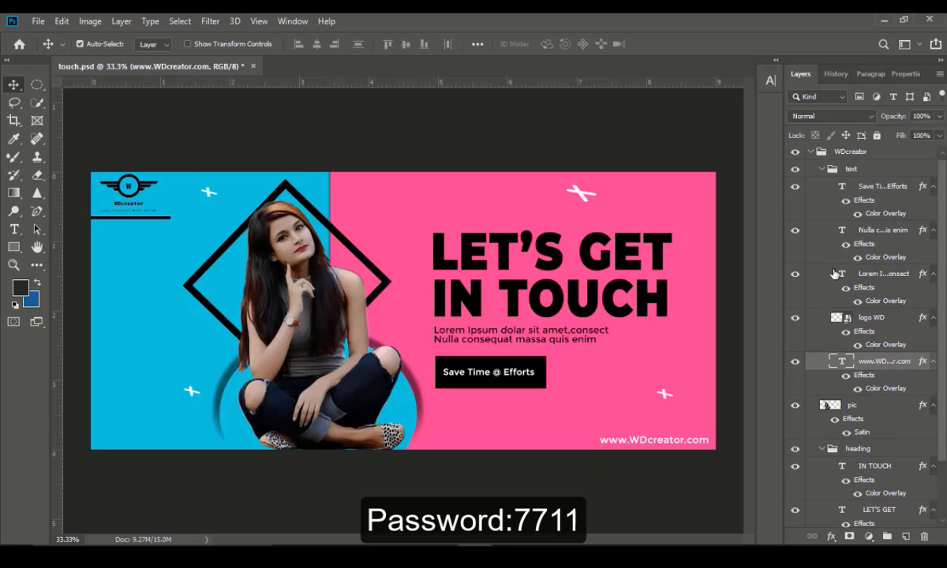
{"action": "left_click", "coordinate": [822, 170]}
{"action": "left_click", "coordinate": [821, 234]}
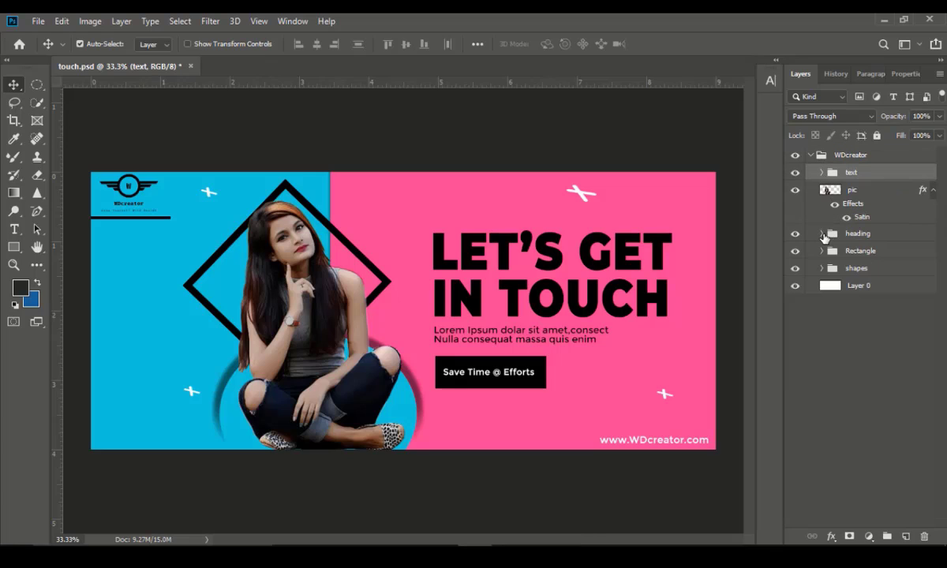
{"action": "left_click", "coordinate": [810, 157]}
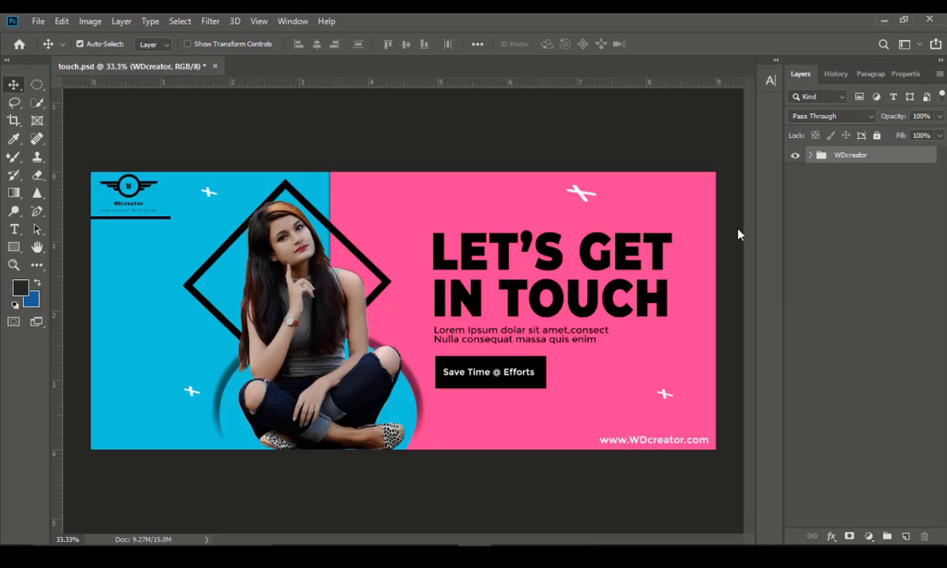